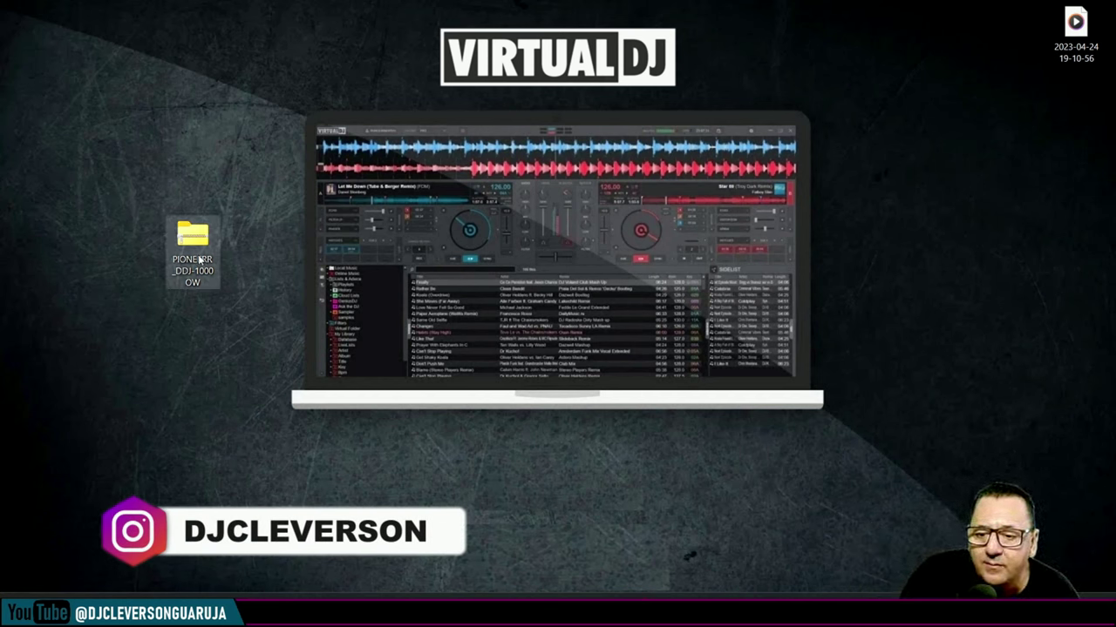
Step: Move the PIONEERR _DDJ-1000 OW skin archive from the desktop into the Skins folder inside Documents > VirtualDJ
{"action": "left_click_drag", "start_coordinate": [259, 181], "coordinate": [163, 299]}
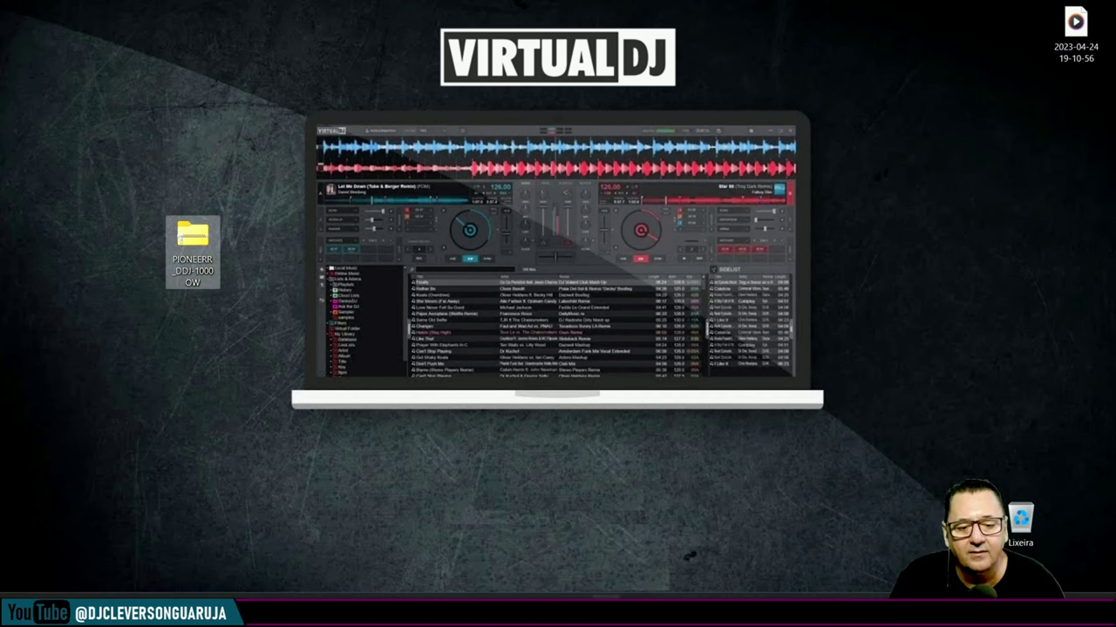
{"action": "key", "text": "super+e"}
{"action": "left_click", "coordinate": [309, 309]}
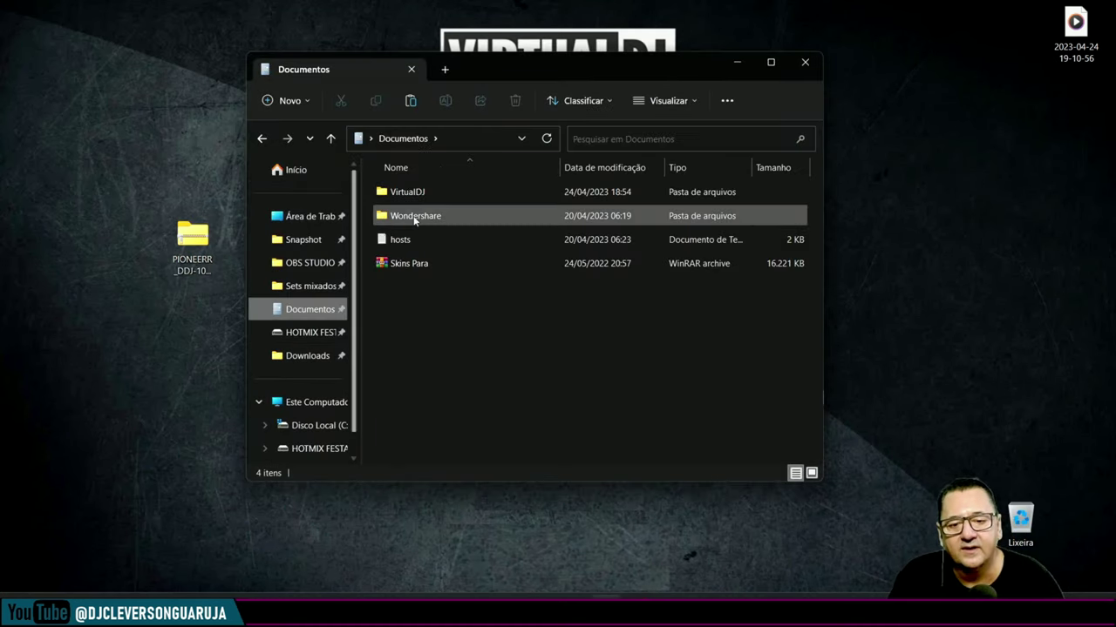
{"action": "double_click", "coordinate": [405, 194]}
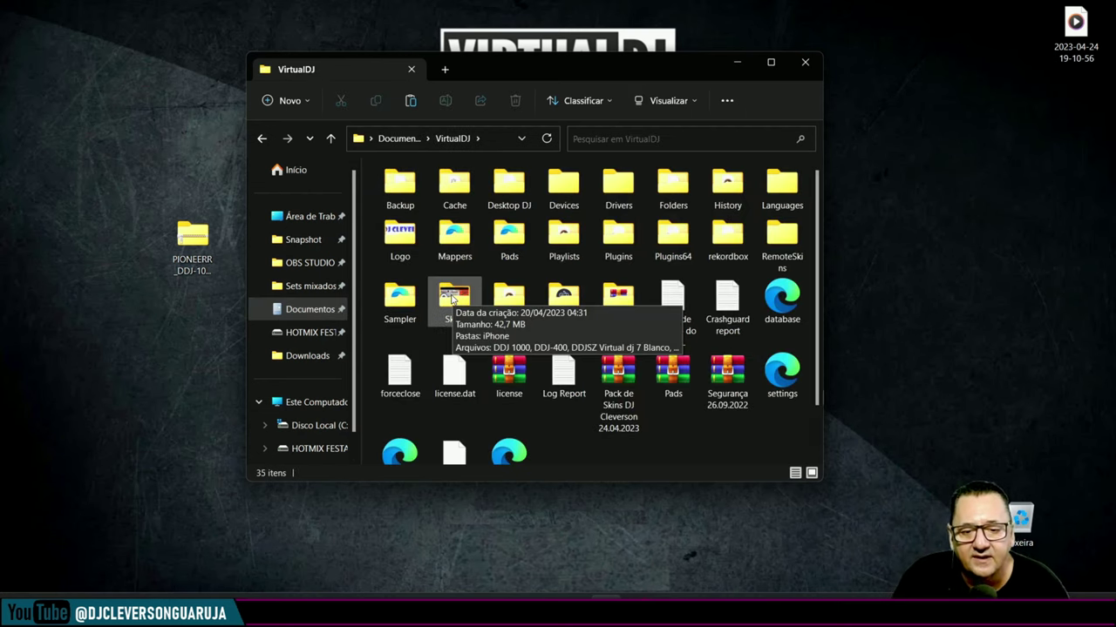
{"action": "double_click", "coordinate": [453, 300]}
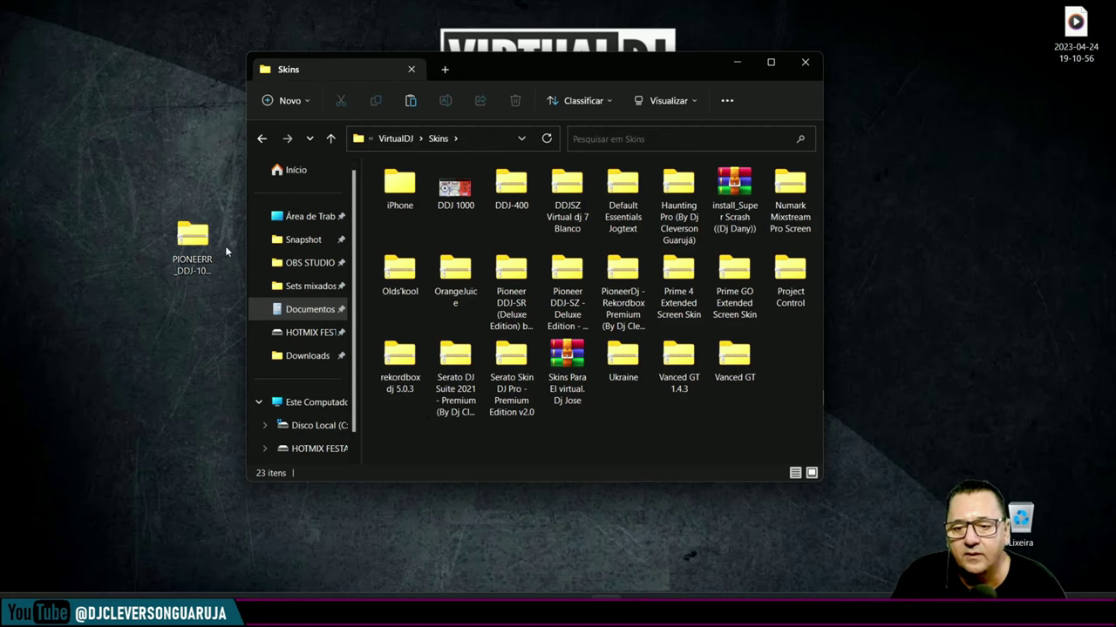
{"action": "left_click_drag", "start_coordinate": [194, 243], "coordinate": [695, 415]}
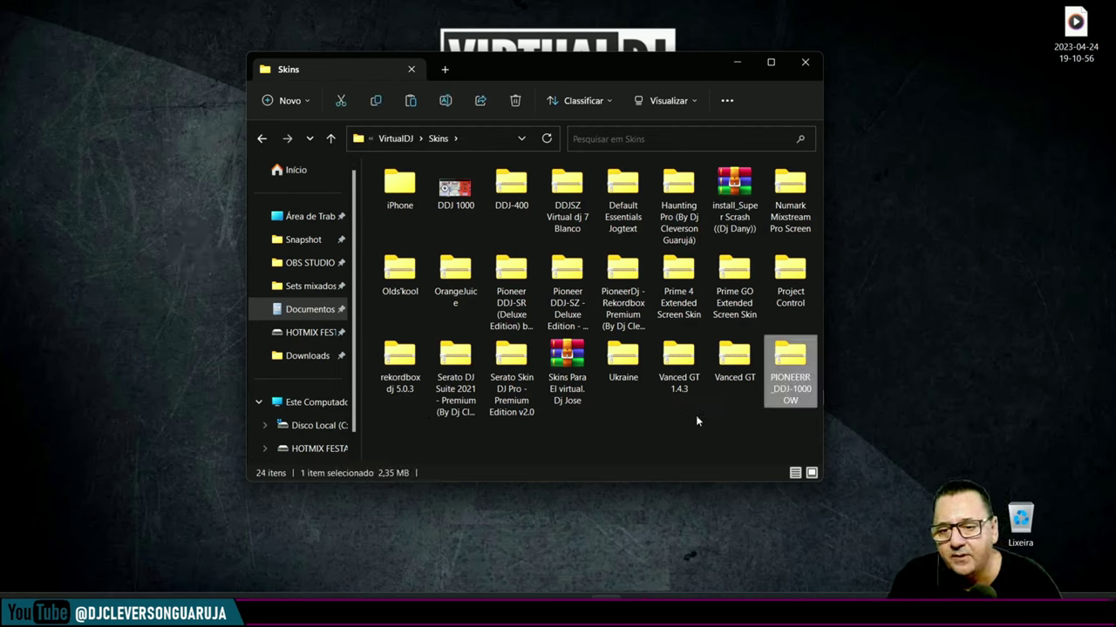
{"action": "left_click", "coordinate": [665, 421]}
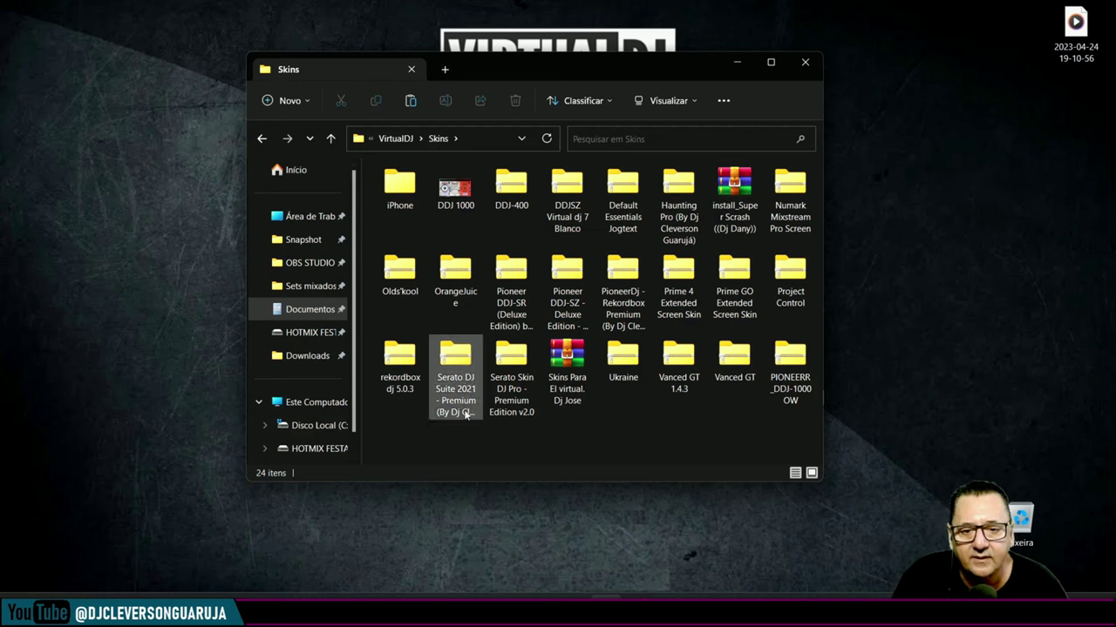
{"action": "left_click", "coordinate": [806, 63]}
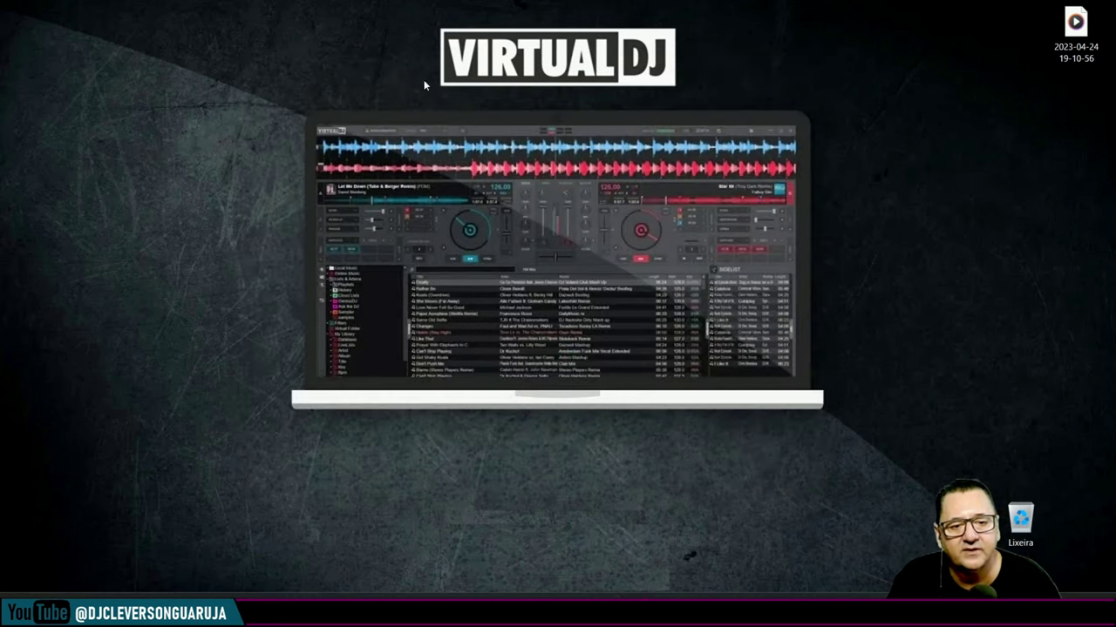
Step: Refresh the desktop and launch VirtualDJ
{"action": "right_click", "coordinate": [283, 107]}
{"action": "left_click", "coordinate": [305, 203]}
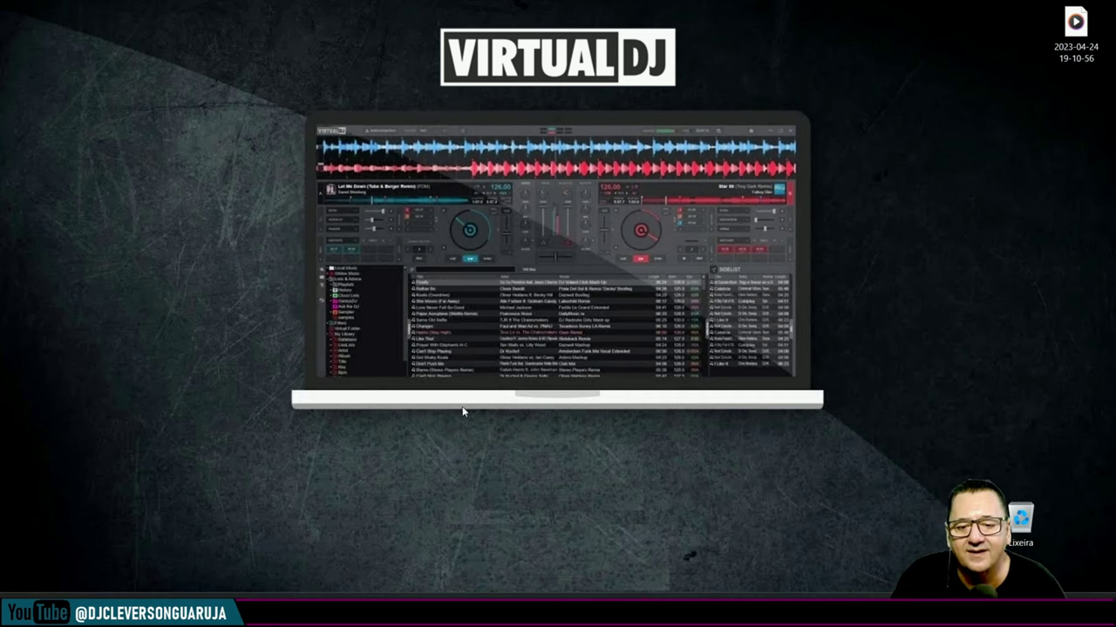
{"action": "left_click", "coordinate": [541, 614]}
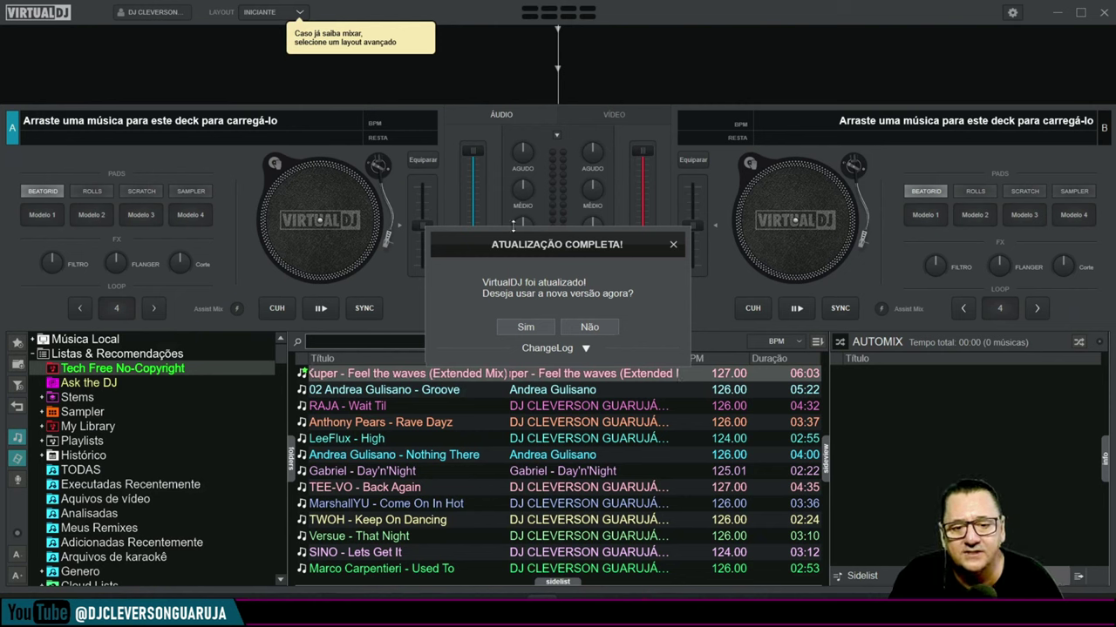
Step: Decline switching to the updated version and set the interface layout to PRO
{"action": "left_click", "coordinate": [589, 326]}
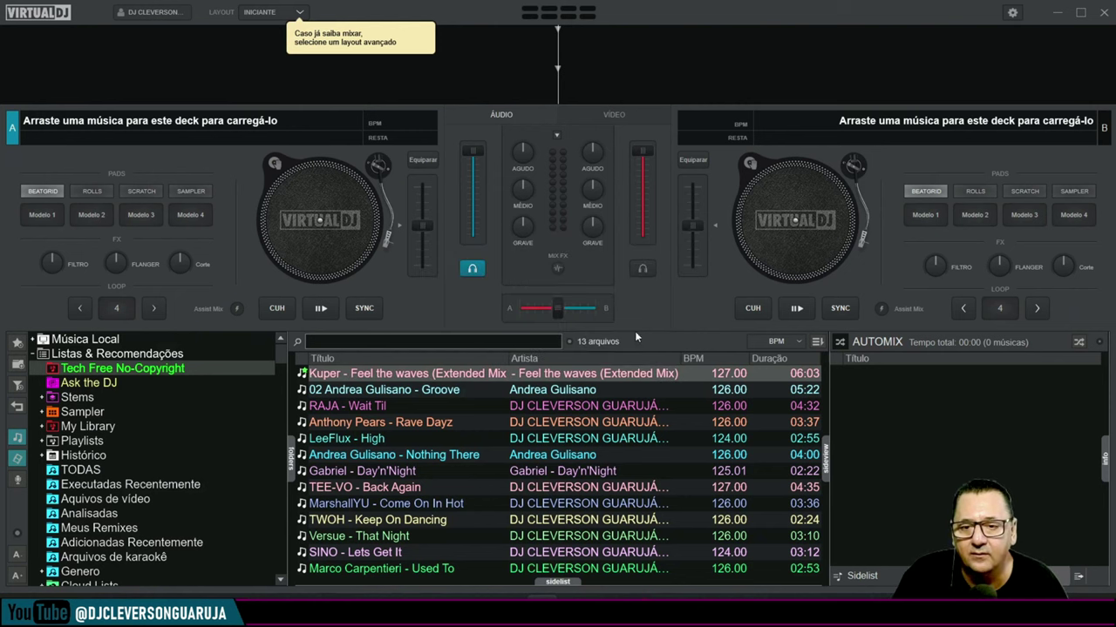
{"action": "left_click", "coordinate": [260, 13]}
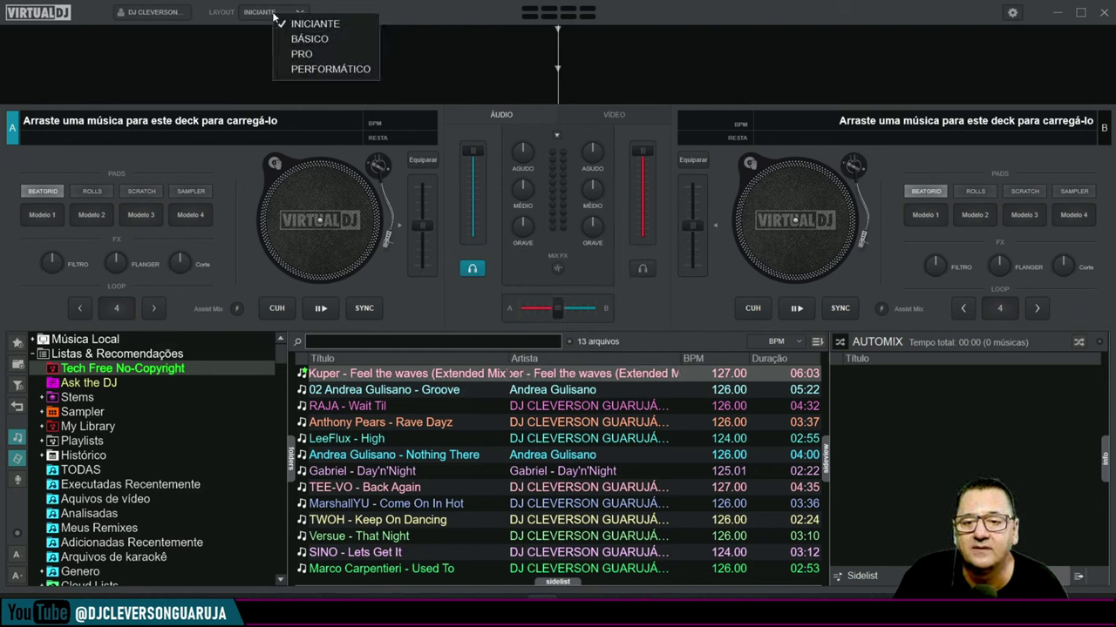
{"action": "left_click", "coordinate": [294, 54]}
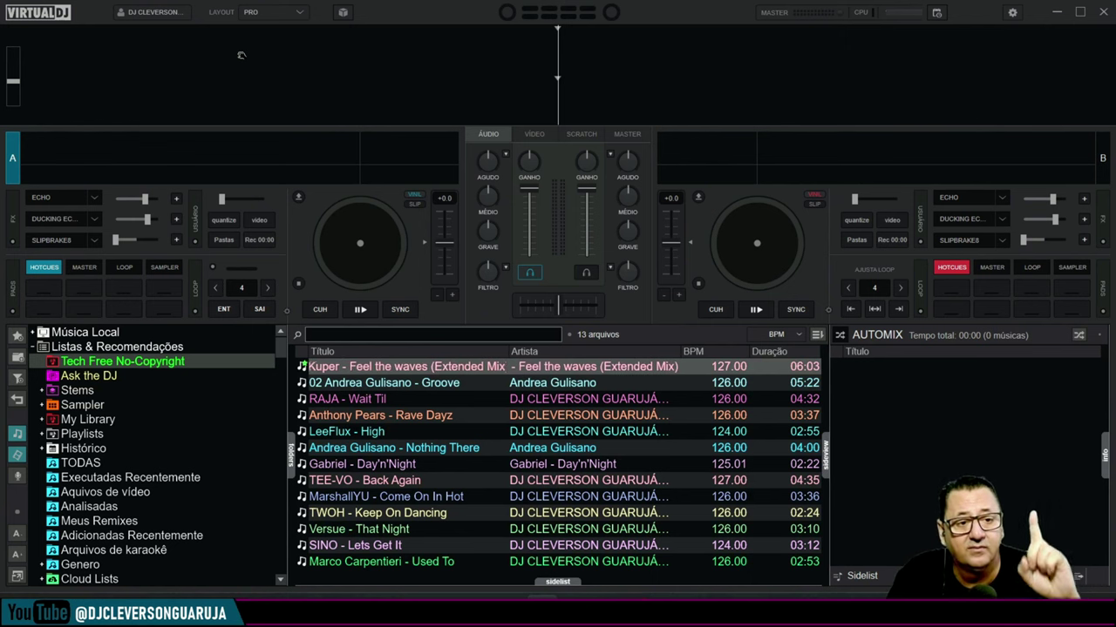
Step: Apply the PIONEERR _DDJ-1000 OW skin in the interface settings and close the settings
{"action": "left_click", "coordinate": [1013, 14]}
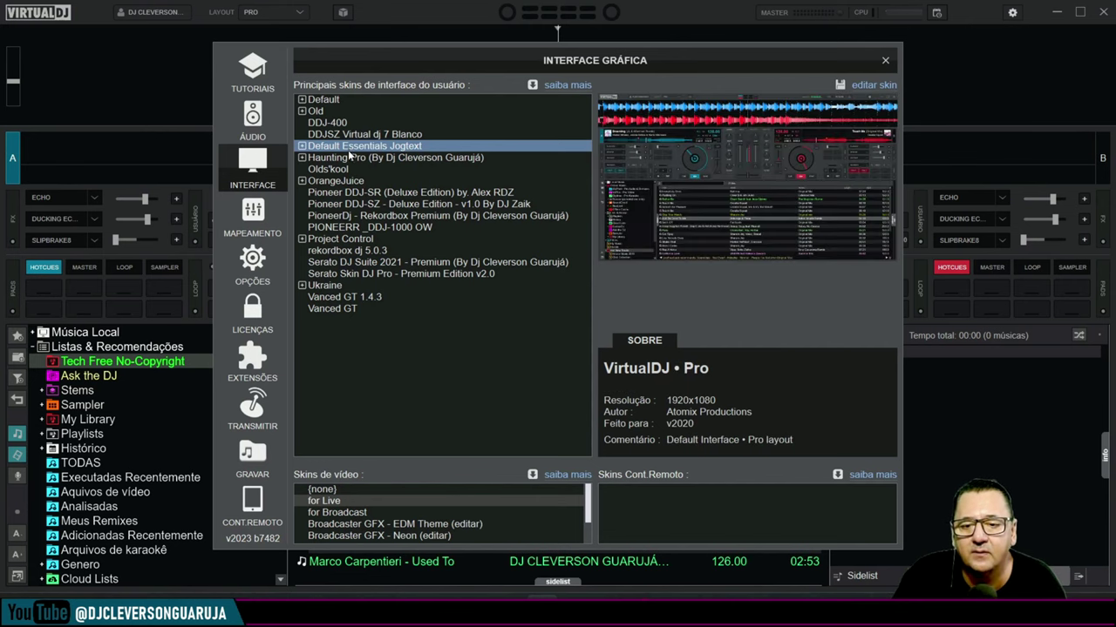
{"action": "left_click", "coordinate": [358, 228]}
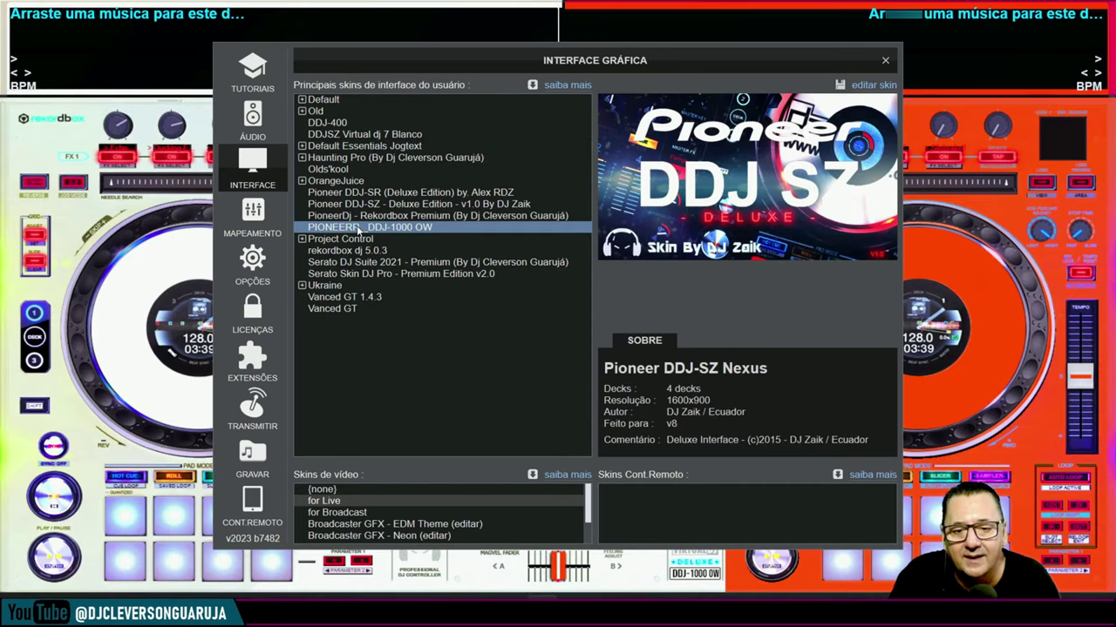
{"action": "left_click", "coordinate": [885, 60]}
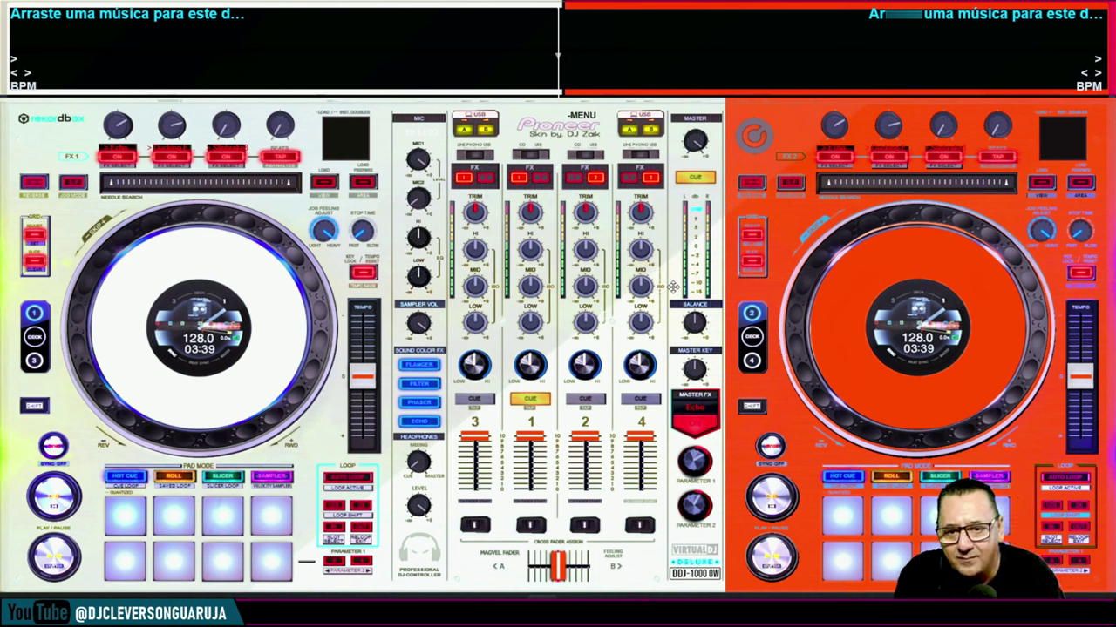
Step: Switch the skin to Default Essentials Jogtext through the settings on the skin's browser page, and reapply PIONEERR _DDJ-1000 OW
{"action": "left_click", "coordinate": [355, 140]}
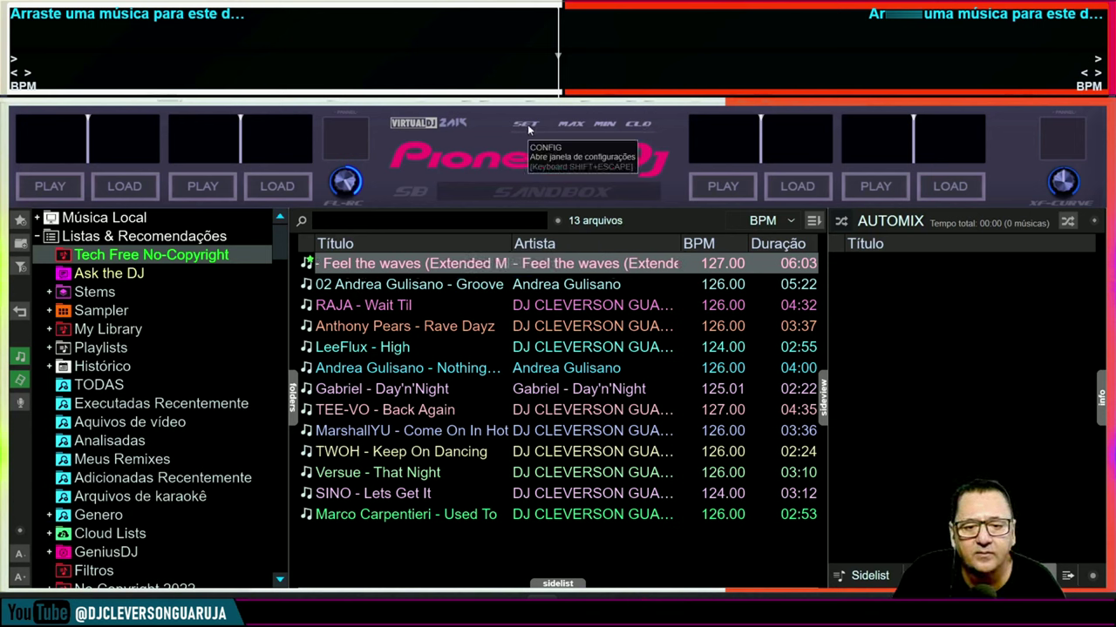
{"action": "left_click", "coordinate": [527, 124]}
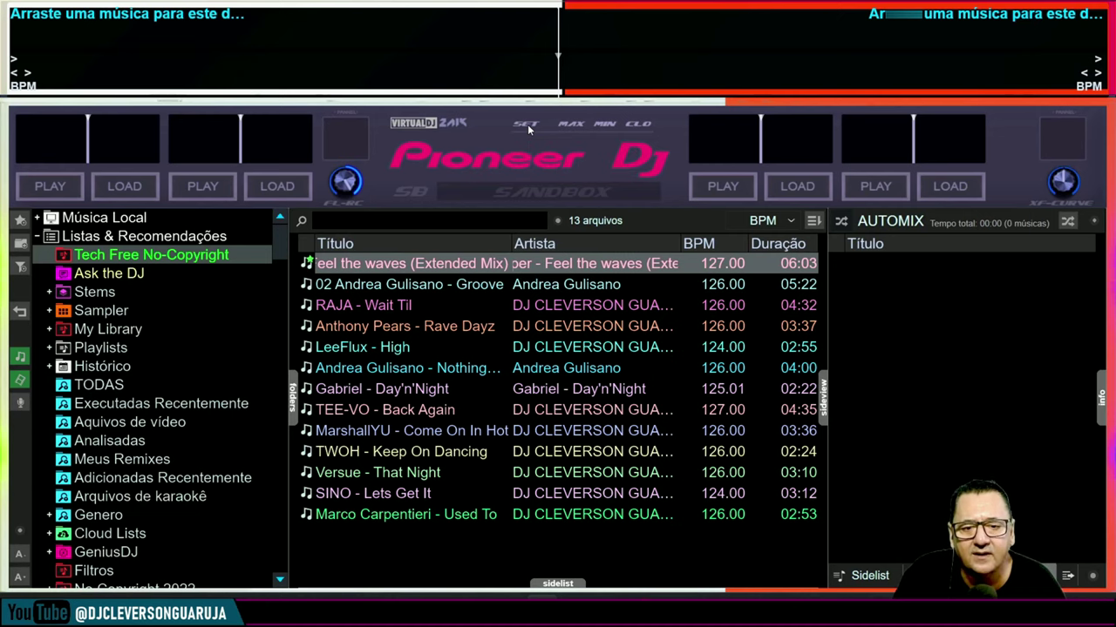
{"action": "left_click", "coordinate": [336, 122]}
{"action": "left_click", "coordinate": [349, 134]}
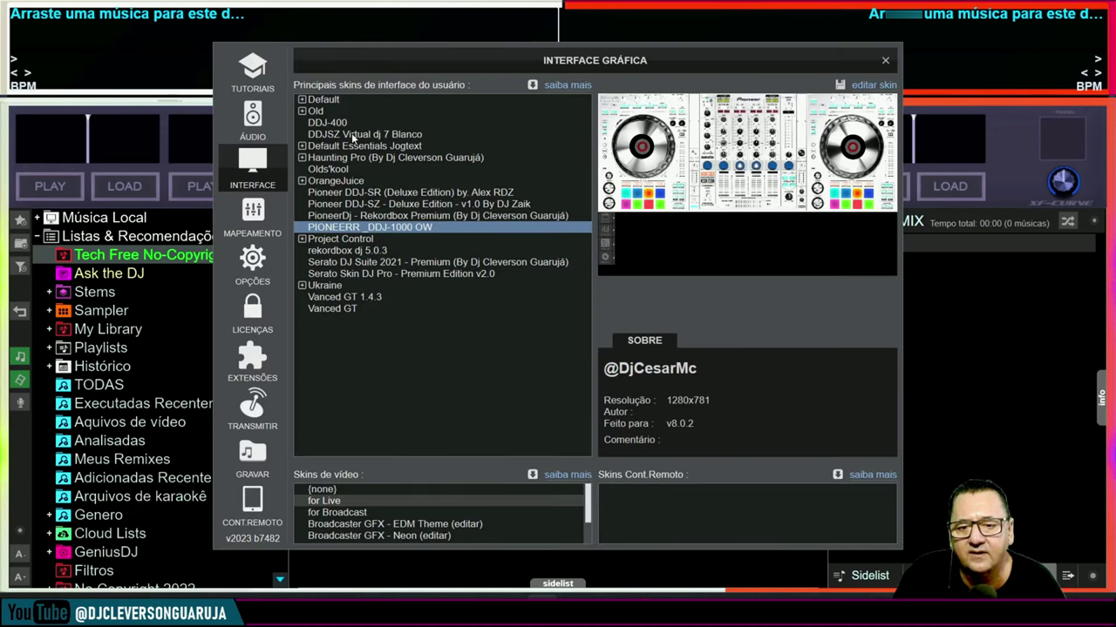
{"action": "double_click", "coordinate": [346, 146]}
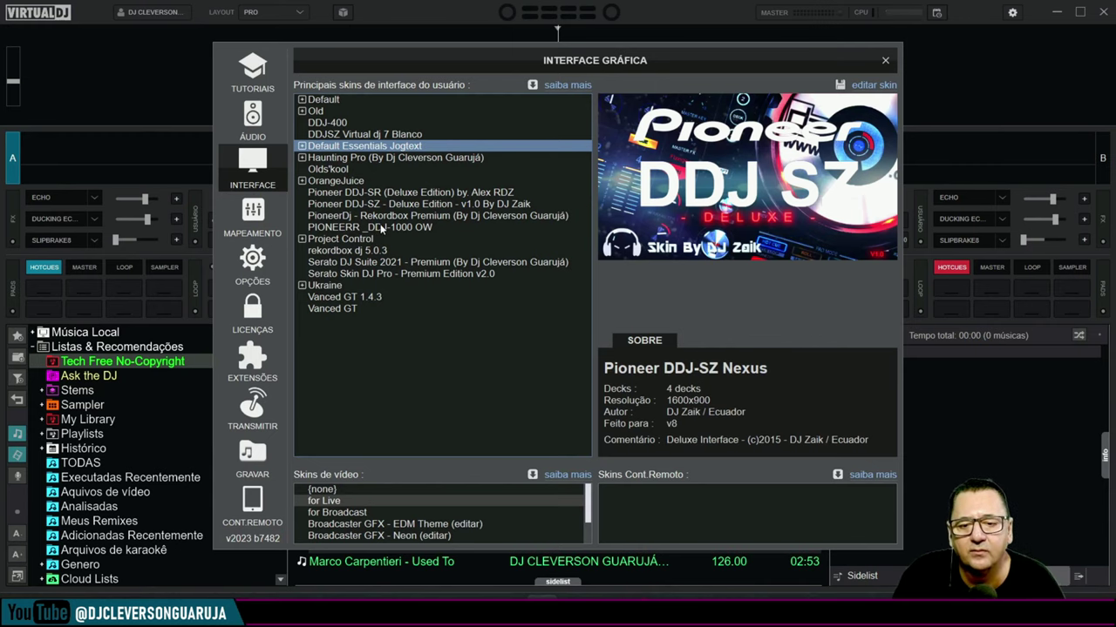
{"action": "double_click", "coordinate": [381, 228]}
{"action": "left_click", "coordinate": [884, 60]}
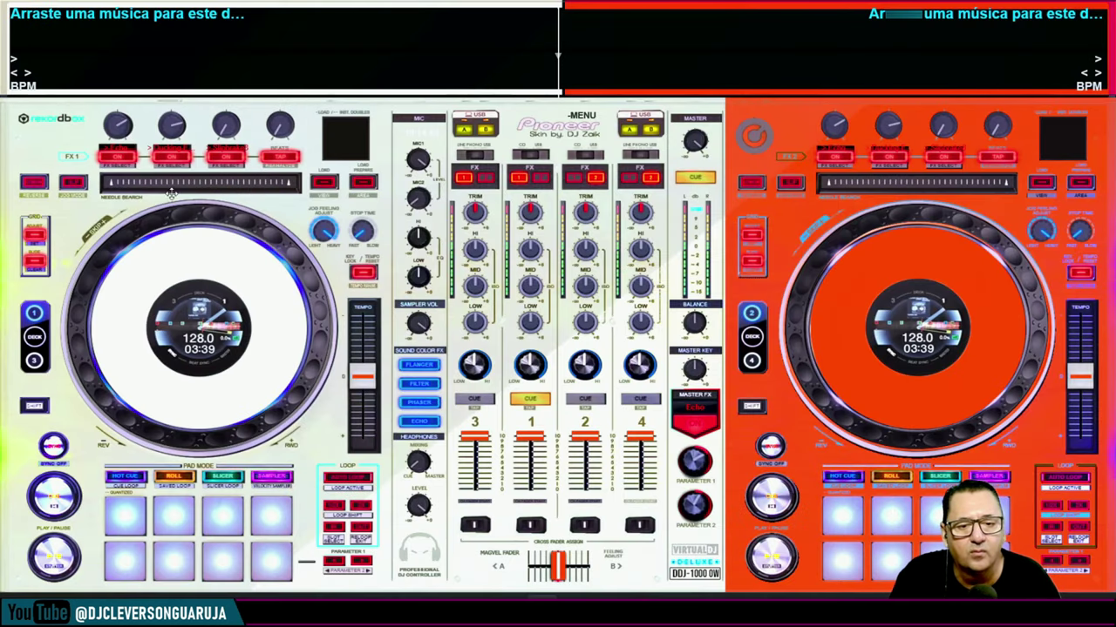
Step: On the skin's browser page, load "02 Andrea Gulisano - Groove" into deck 1 and "RAJA - Wait Til" into deck 2
{"action": "left_click", "coordinate": [347, 137]}
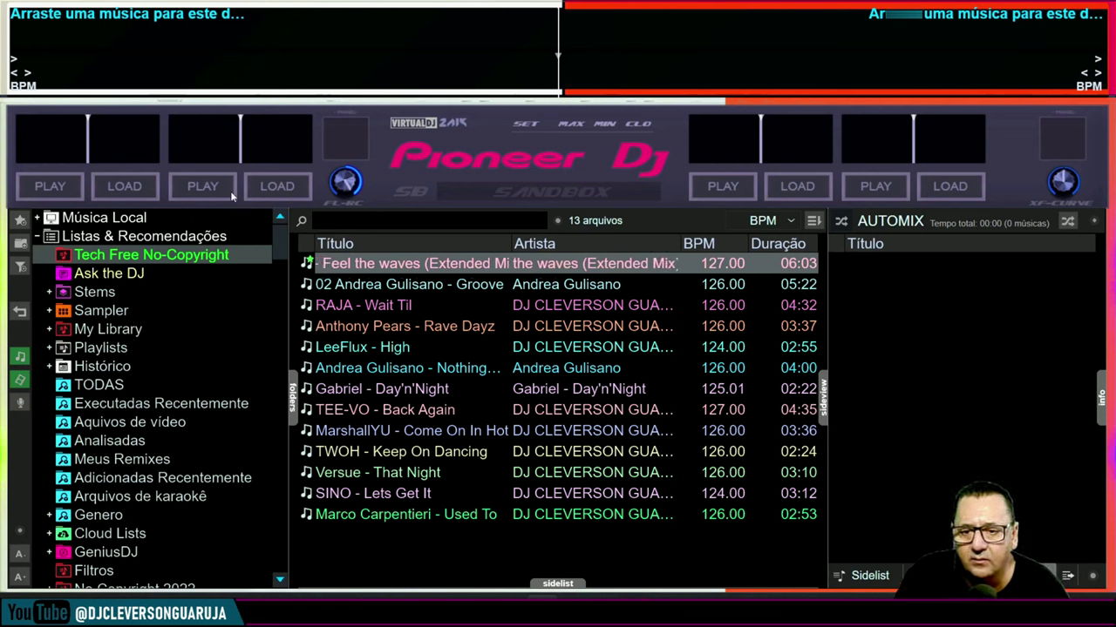
{"action": "left_click", "coordinate": [389, 284]}
{"action": "left_click", "coordinate": [389, 305]}
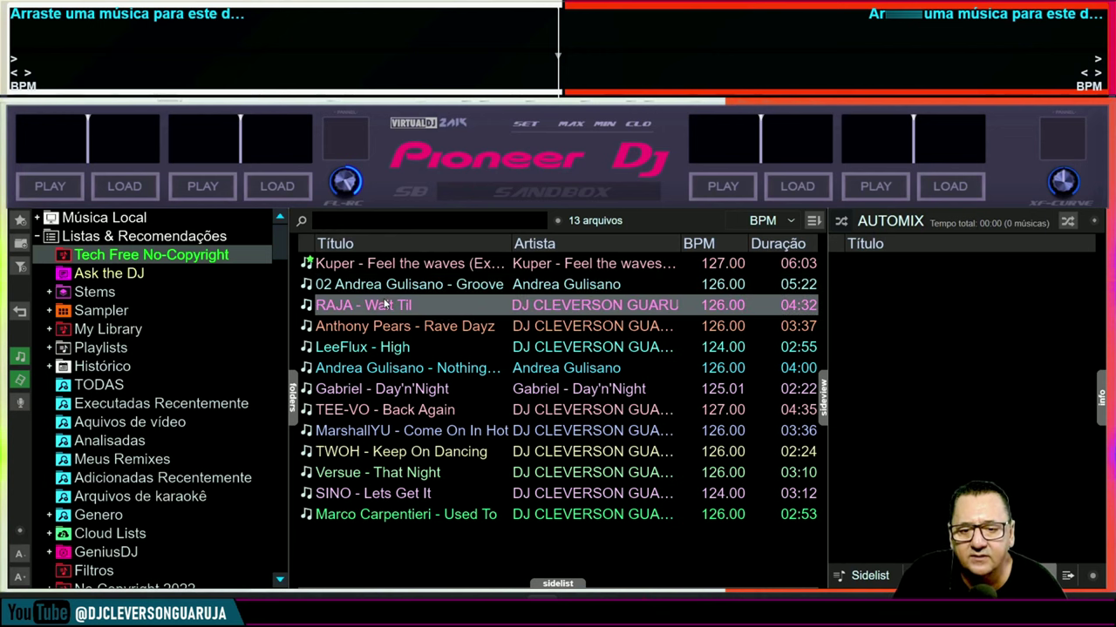
{"action": "left_click", "coordinate": [393, 326]}
{"action": "left_click", "coordinate": [397, 347]}
{"action": "left_click", "coordinate": [394, 368]}
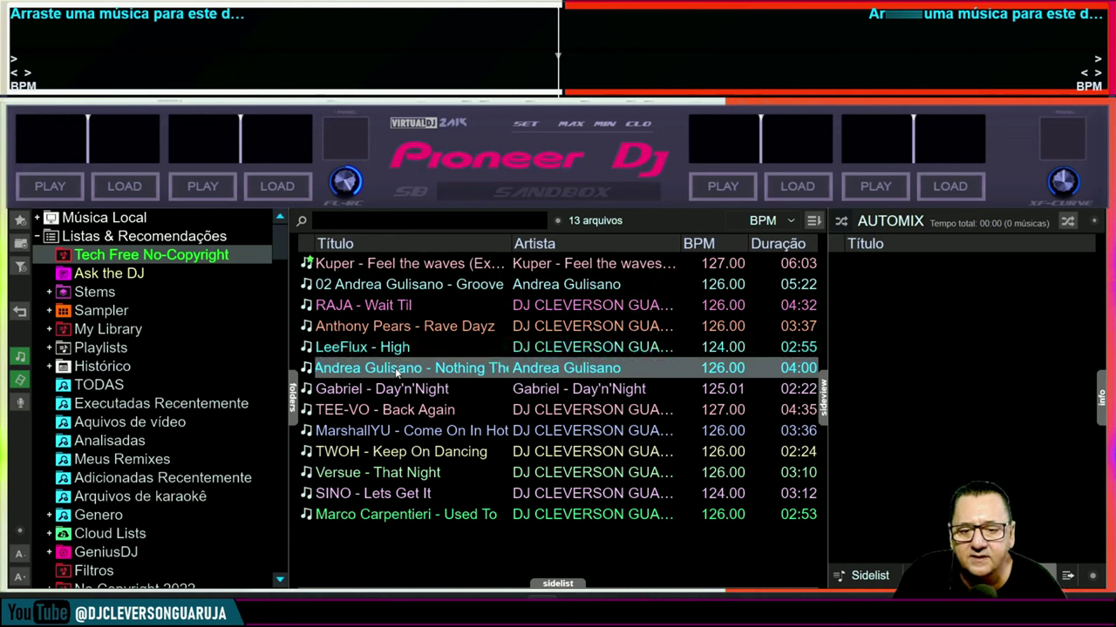
{"action": "left_click", "coordinate": [384, 287]}
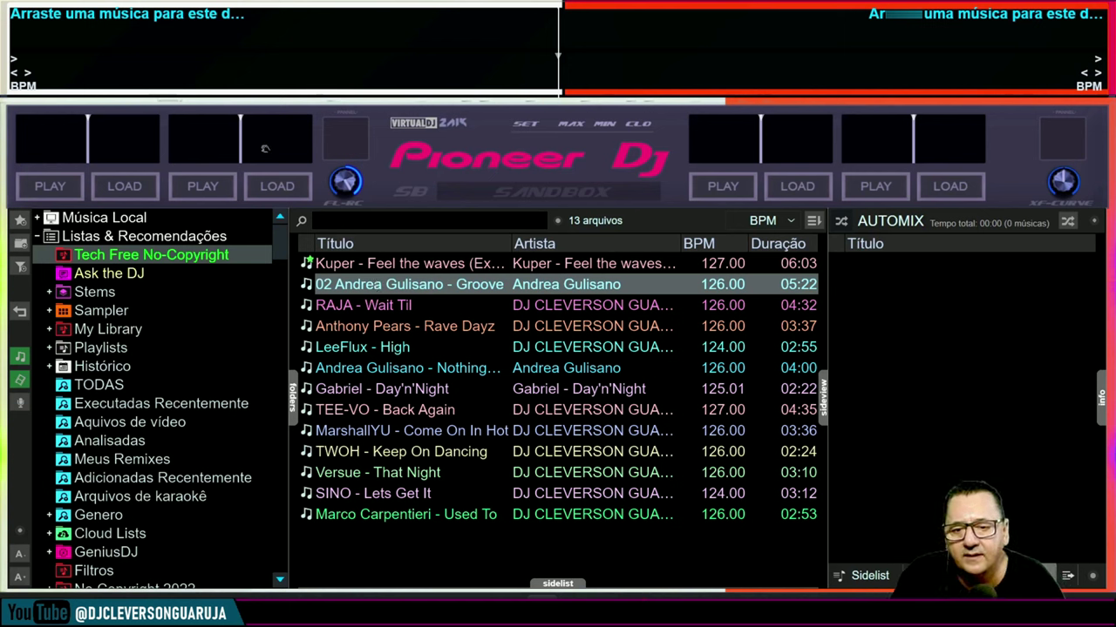
{"action": "left_click", "coordinate": [283, 188]}
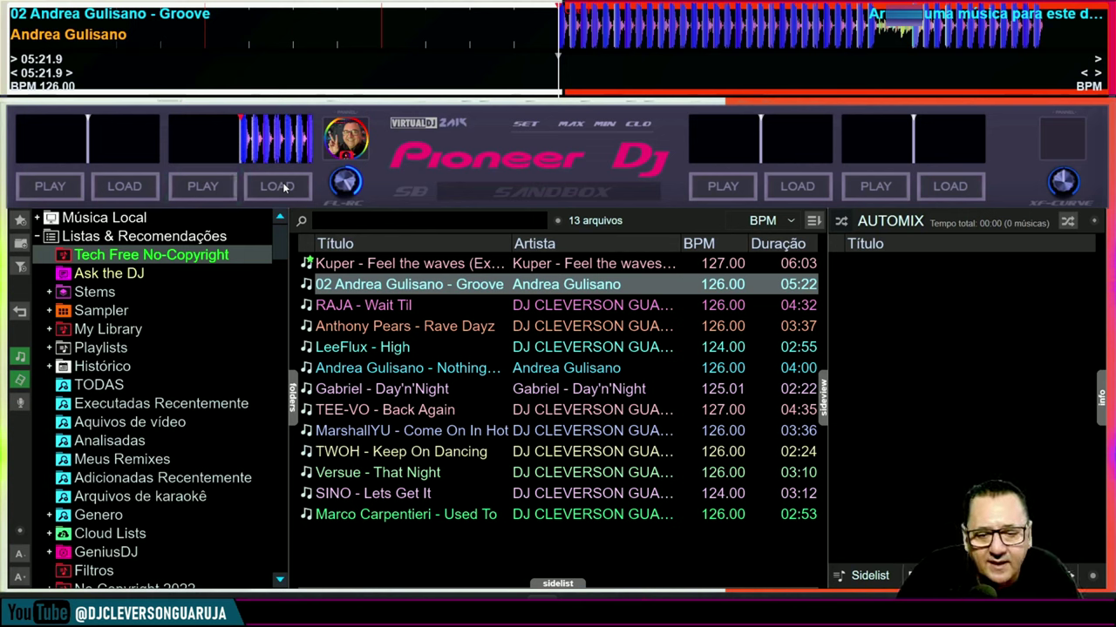
{"action": "left_click", "coordinate": [371, 306]}
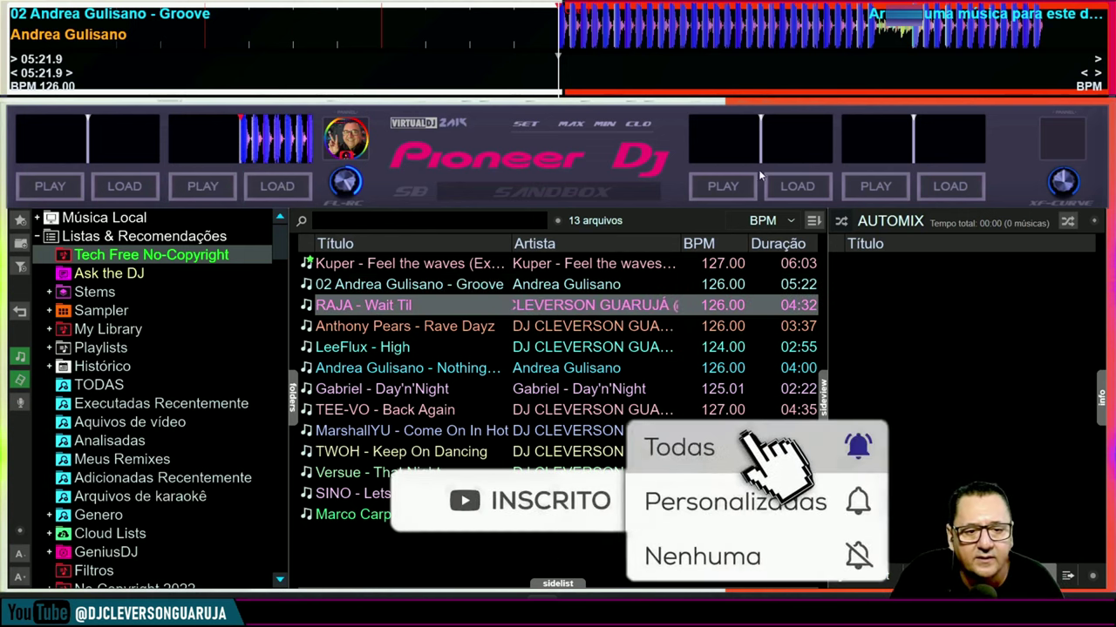
{"action": "left_click", "coordinate": [804, 188]}
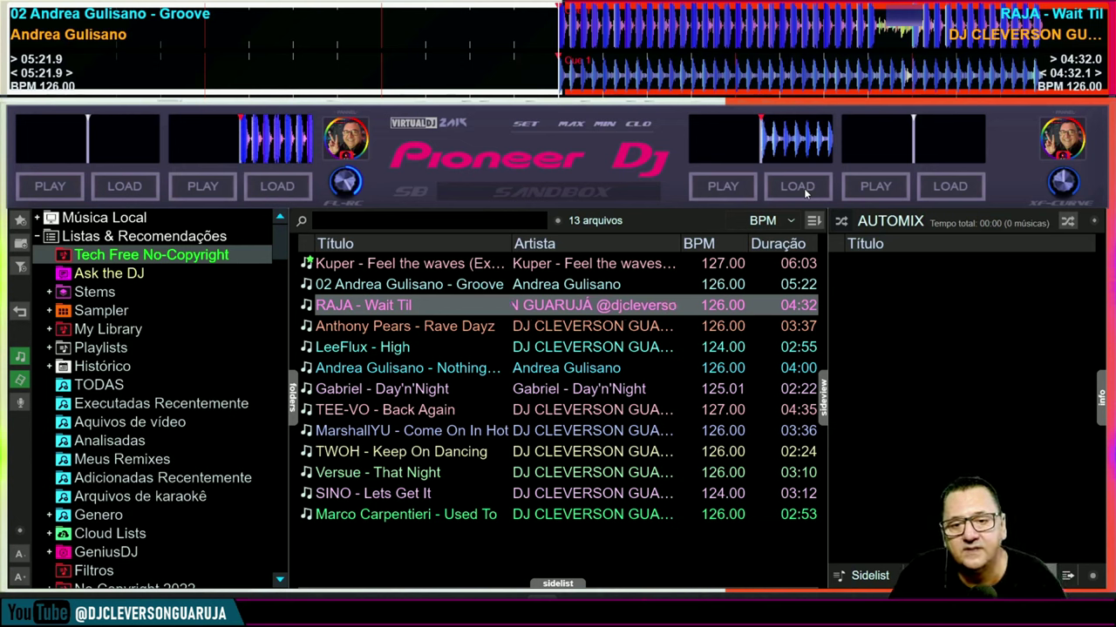
Step: Test playback of the loaded tracks from the browser page and return to the controller view
{"action": "left_click", "coordinate": [221, 189]}
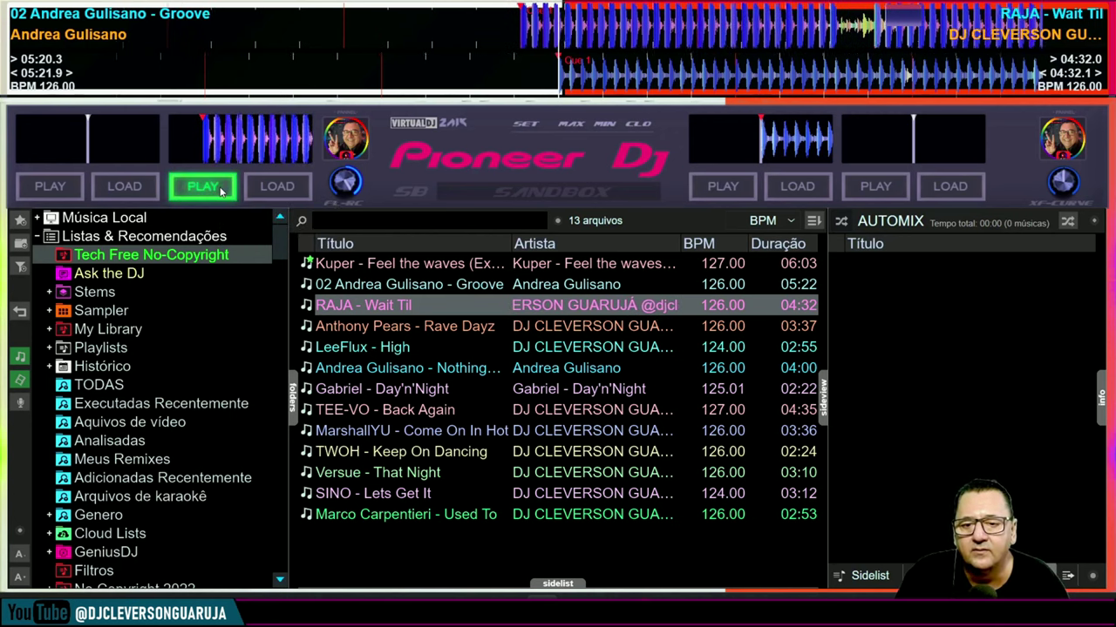
{"action": "left_click", "coordinate": [221, 189]}
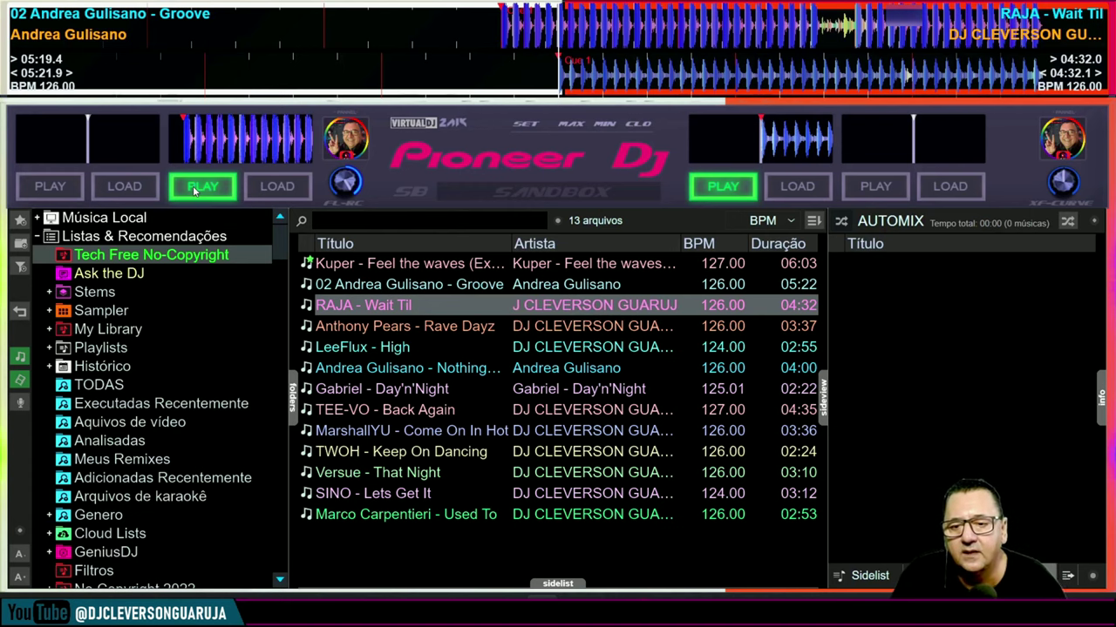
{"action": "left_click", "coordinate": [353, 138]}
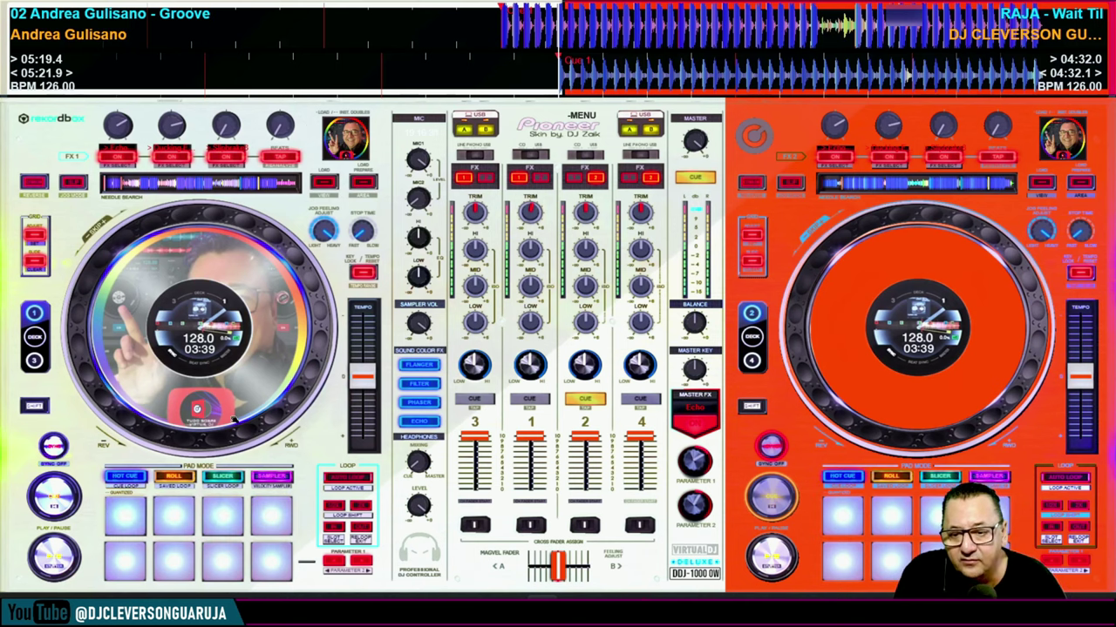
Step: Try the Roll and Slicer pad modes on deck 1 and set its pads back to Hot Cue
{"action": "left_click", "coordinate": [178, 478]}
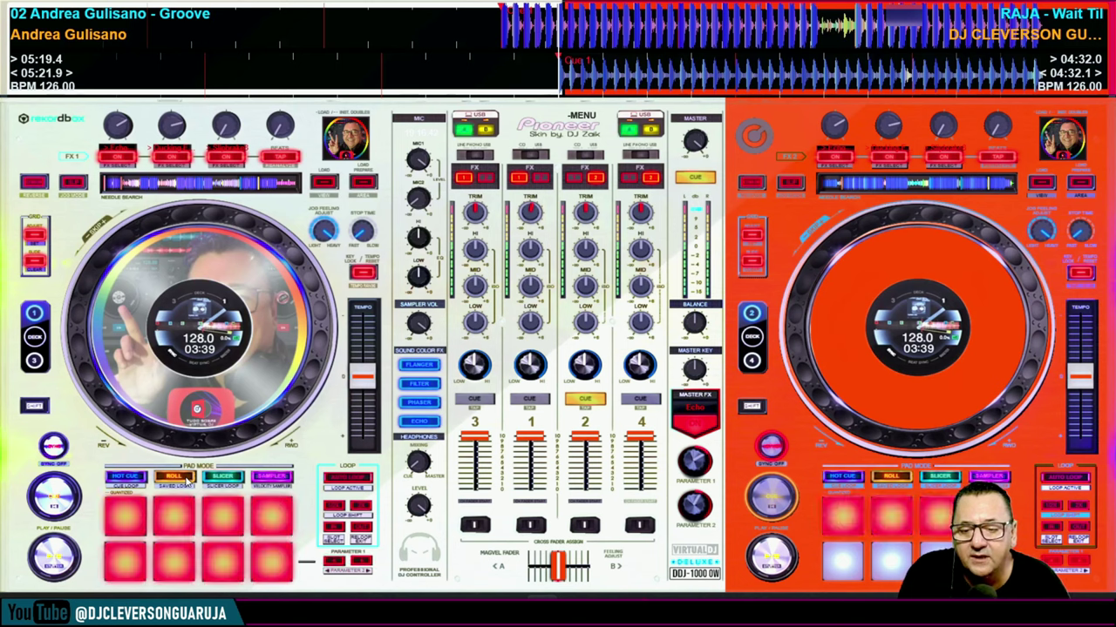
{"action": "left_click", "coordinate": [220, 479]}
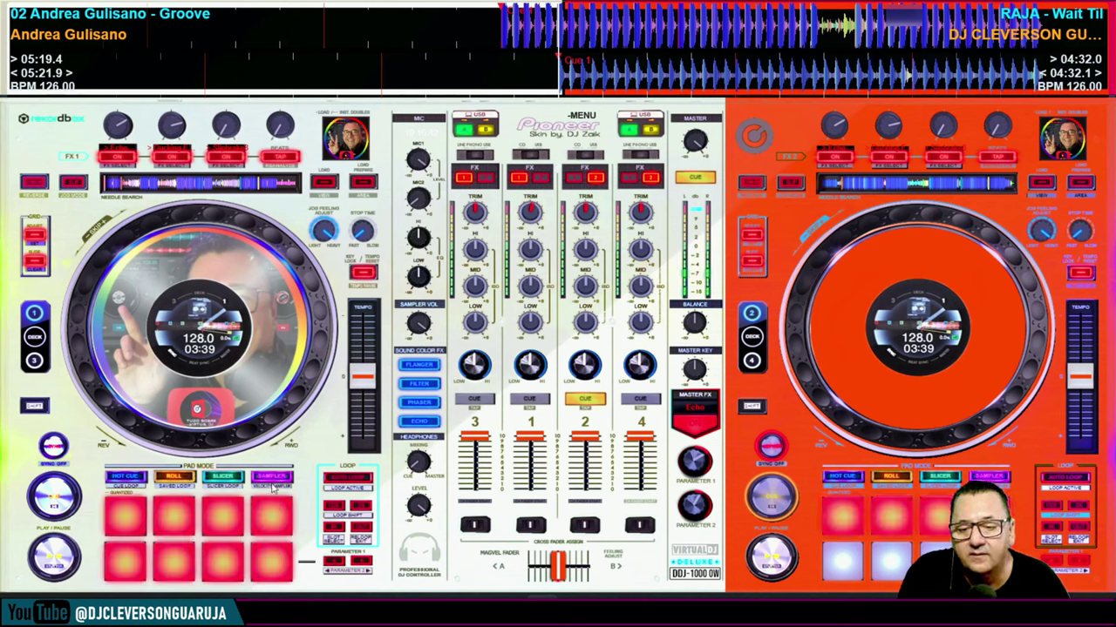
{"action": "left_click", "coordinate": [138, 479]}
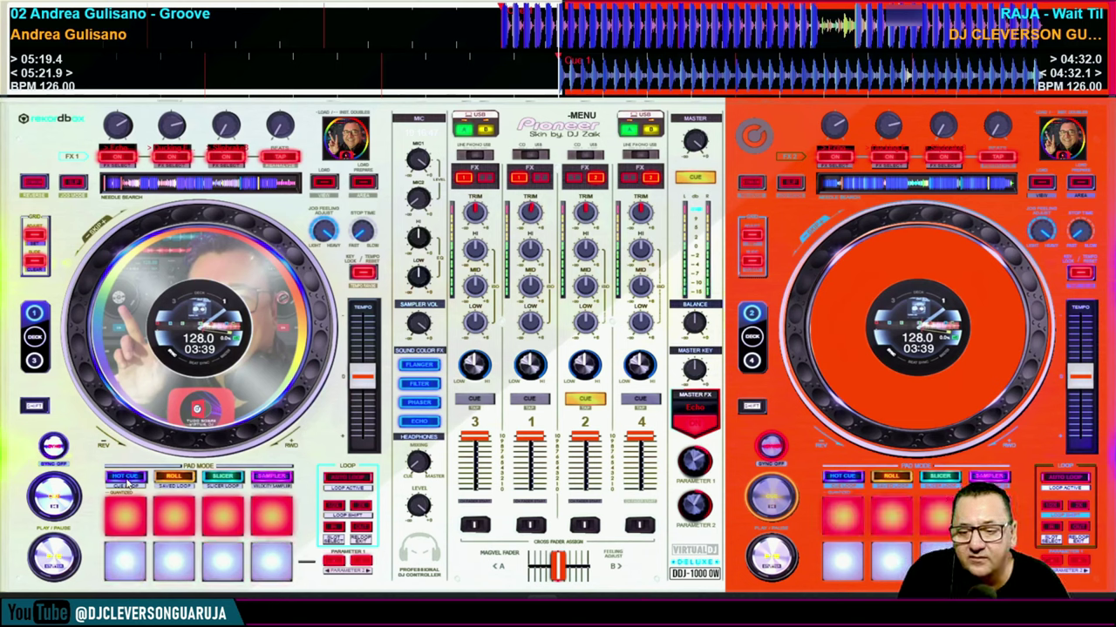
{"action": "left_click", "coordinate": [176, 478]}
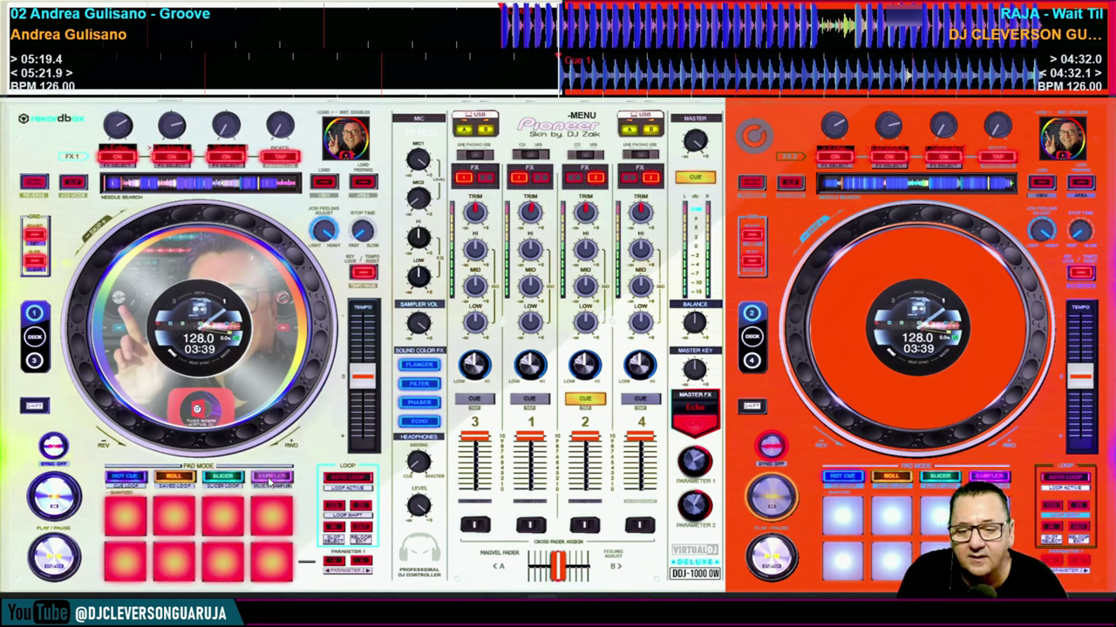
{"action": "left_click", "coordinate": [125, 478]}
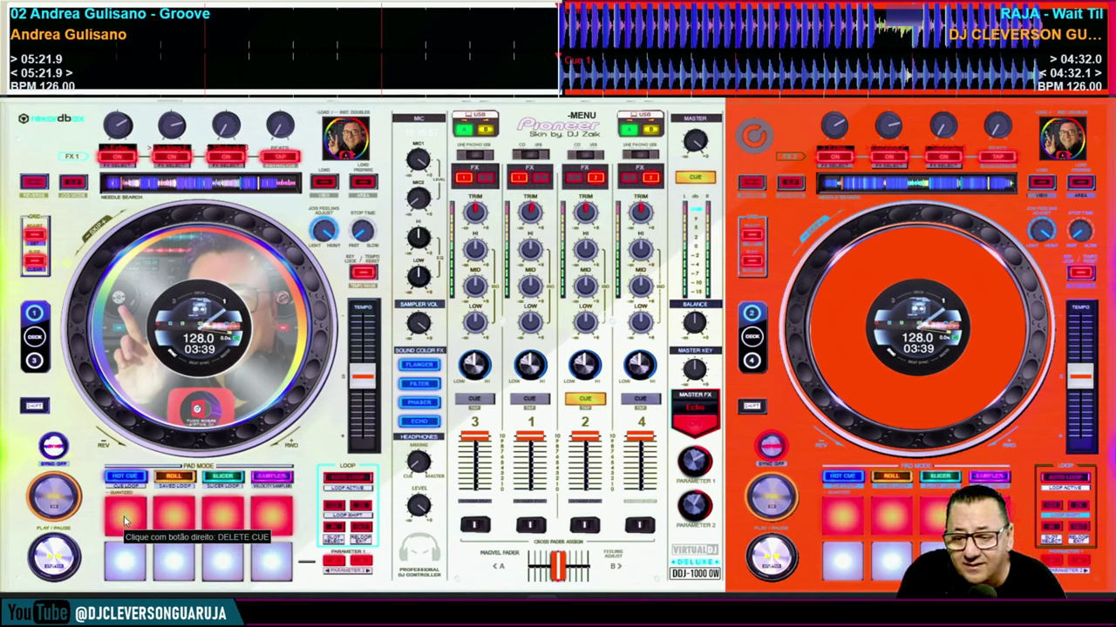
Step: Start playback on deck 1, lower the channel 1 volume fader almost to zero, and raise it back to full
{"action": "key", "text": "space"}
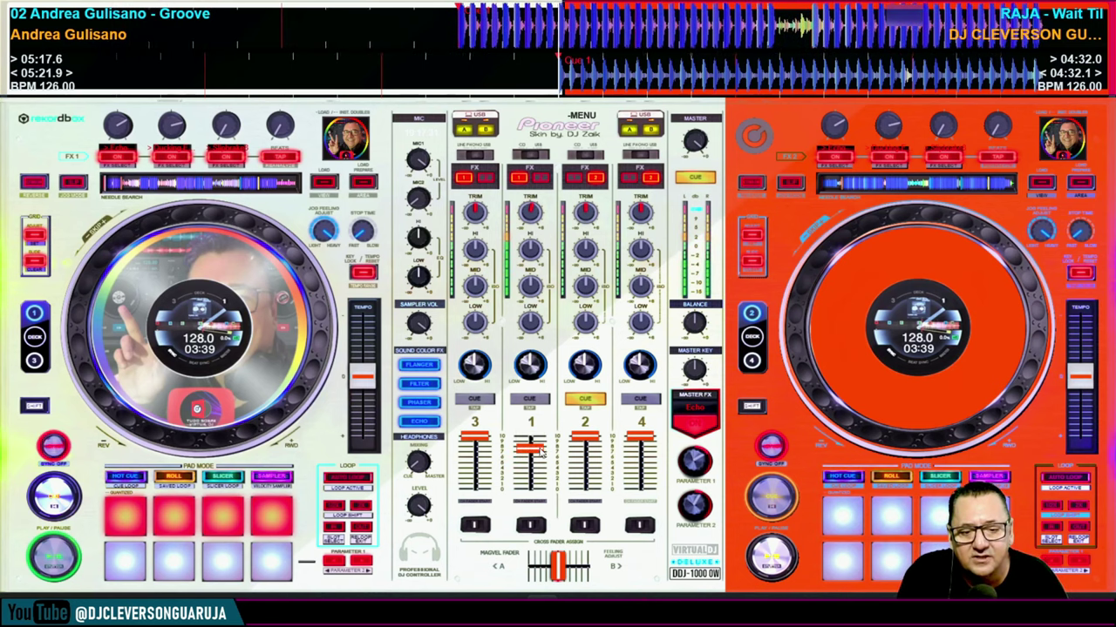
{"action": "left_click_drag", "start_coordinate": [538, 445], "coordinate": [554, 486]}
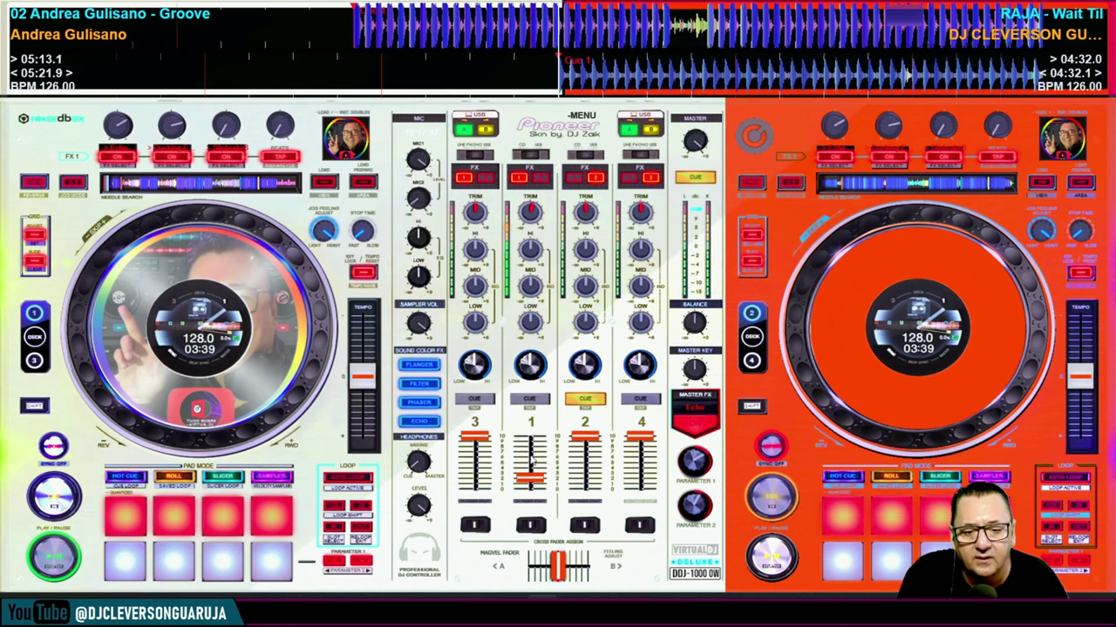
{"action": "left_click_drag", "start_coordinate": [549, 481], "coordinate": [554, 445]}
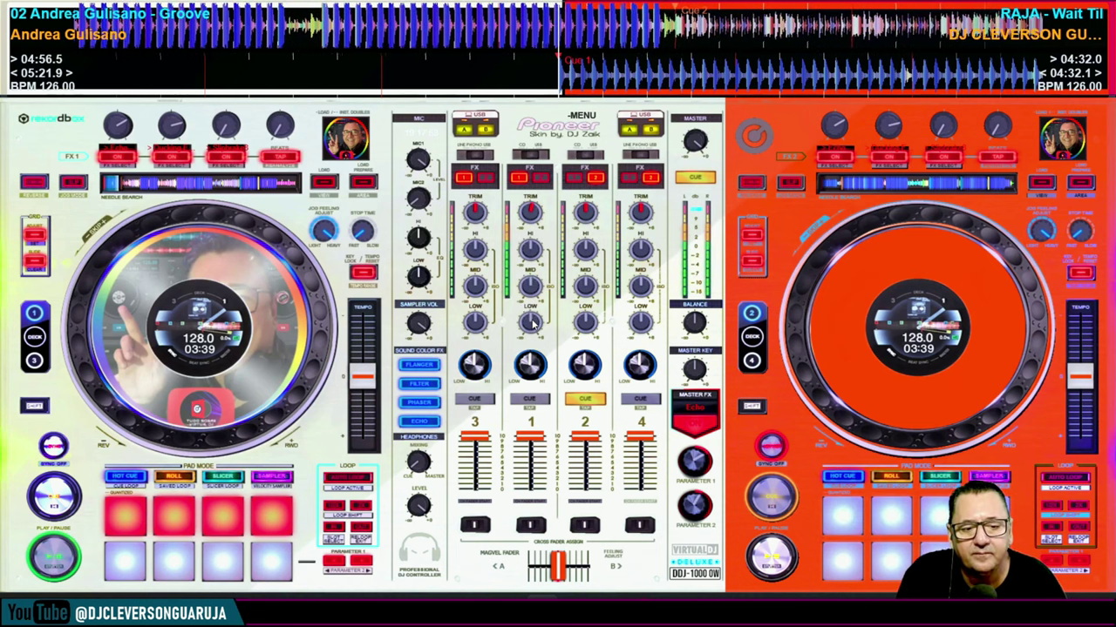
Step: Move the crossfader fully to side A, sweep it across to side B, and return it to side A
{"action": "left_click_drag", "start_coordinate": [556, 562], "coordinate": [527, 565]}
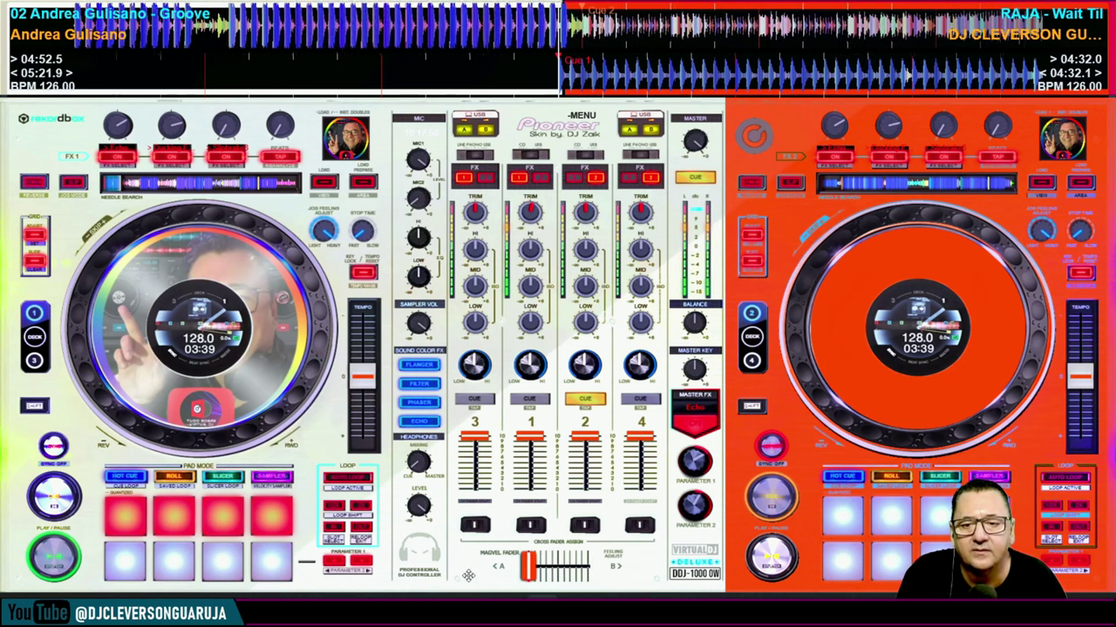
{"action": "left_click", "coordinate": [170, 157]}
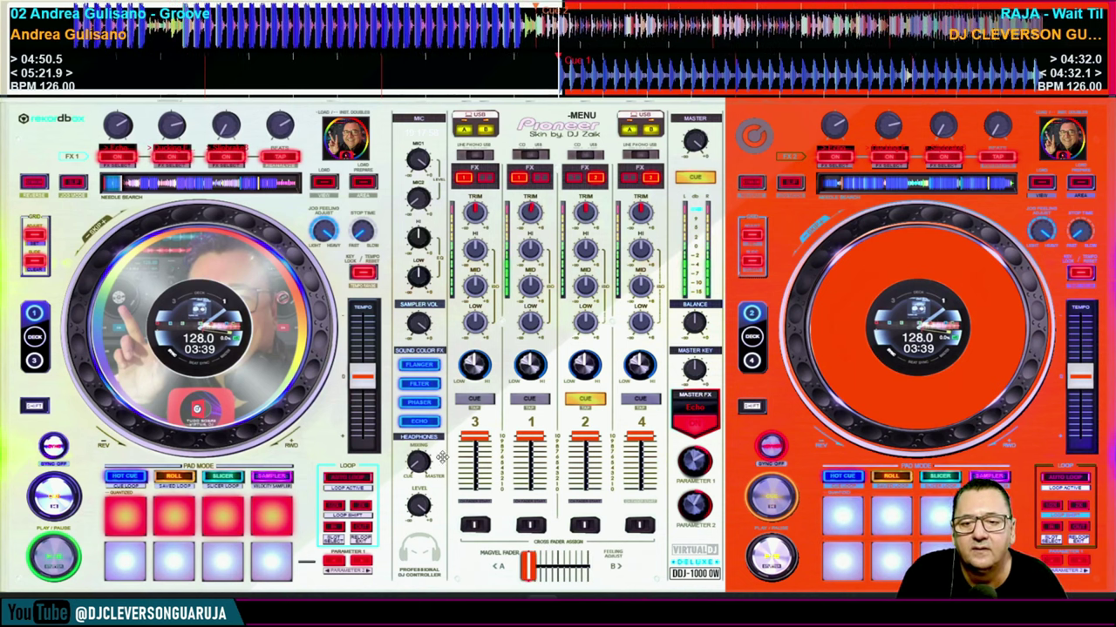
{"action": "left_click_drag", "start_coordinate": [527, 565], "coordinate": [734, 577]}
{"action": "left_click_drag", "start_coordinate": [586, 566], "coordinate": [434, 580]}
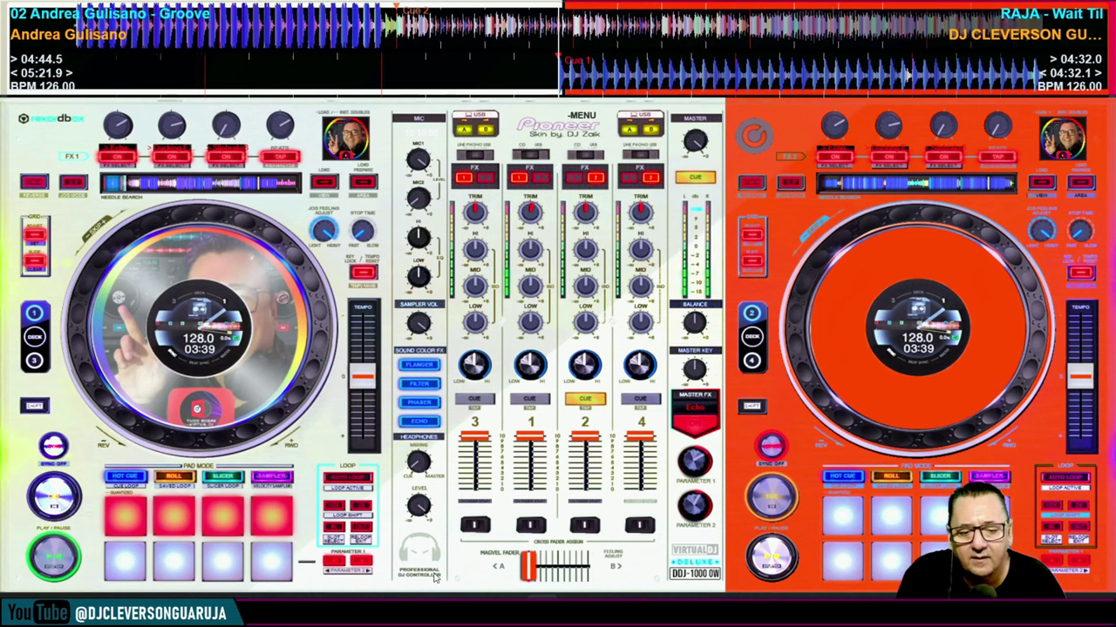
Step: Test the channel 1 volume fader with the crossfader held at side A, returning the fader to full
{"action": "mouse_move", "coordinate": [527, 569]}
{"action": "left_mouse_down"}
{"action": "mouse_move", "coordinate": [601, 575]}
{"action": "mouse_move", "coordinate": [514, 576]}
{"action": "left_mouse_up"}
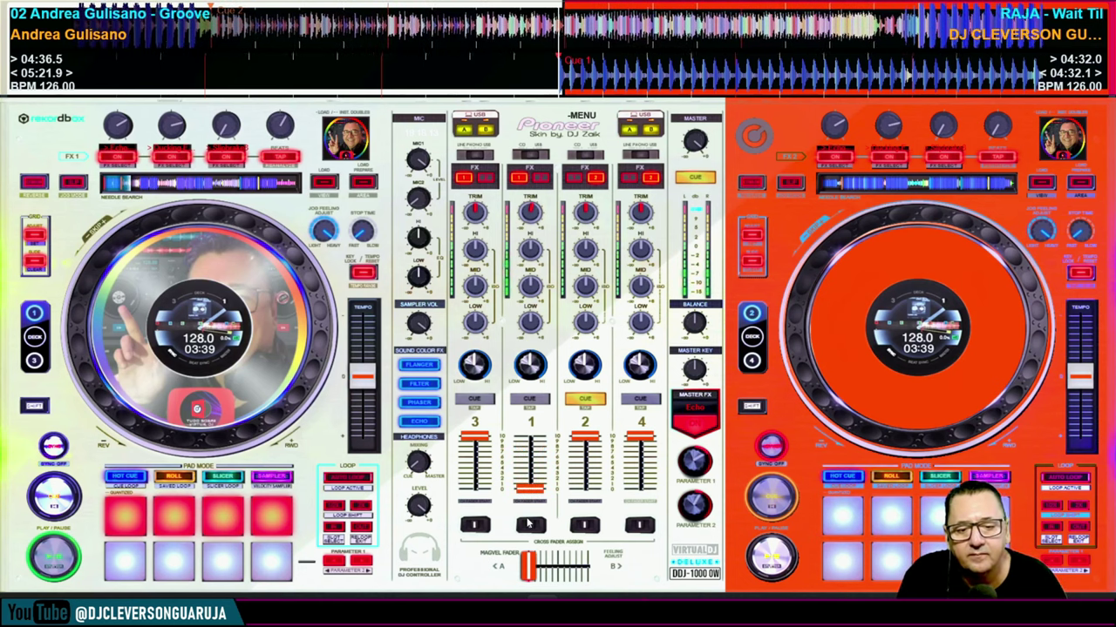
{"action": "left_click_drag", "start_coordinate": [530, 446], "coordinate": [533, 439]}
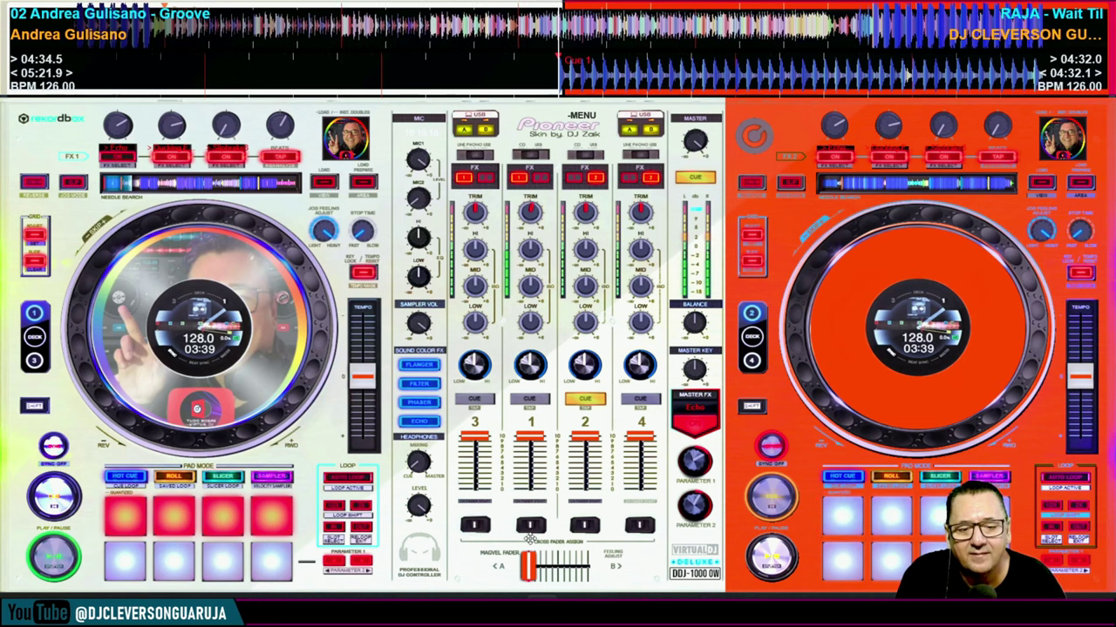
{"action": "mouse_move", "coordinate": [530, 566]}
{"action": "left_mouse_down"}
{"action": "mouse_move", "coordinate": [551, 565]}
{"action": "mouse_move", "coordinate": [528, 566]}
{"action": "left_mouse_up"}
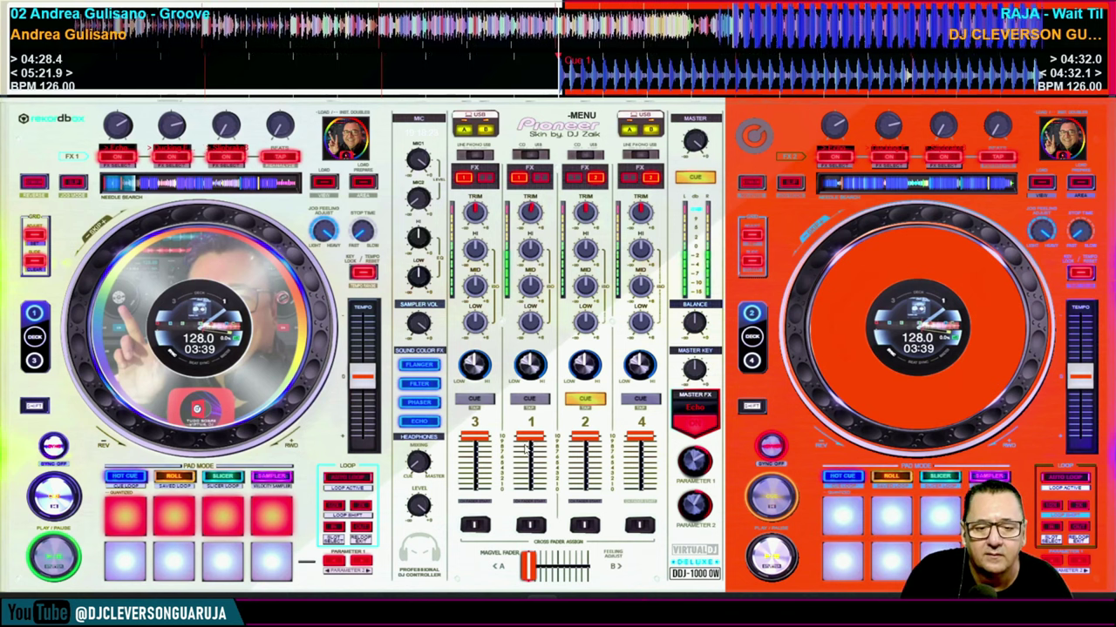
{"action": "left_click_drag", "start_coordinate": [532, 442], "coordinate": [531, 435]}
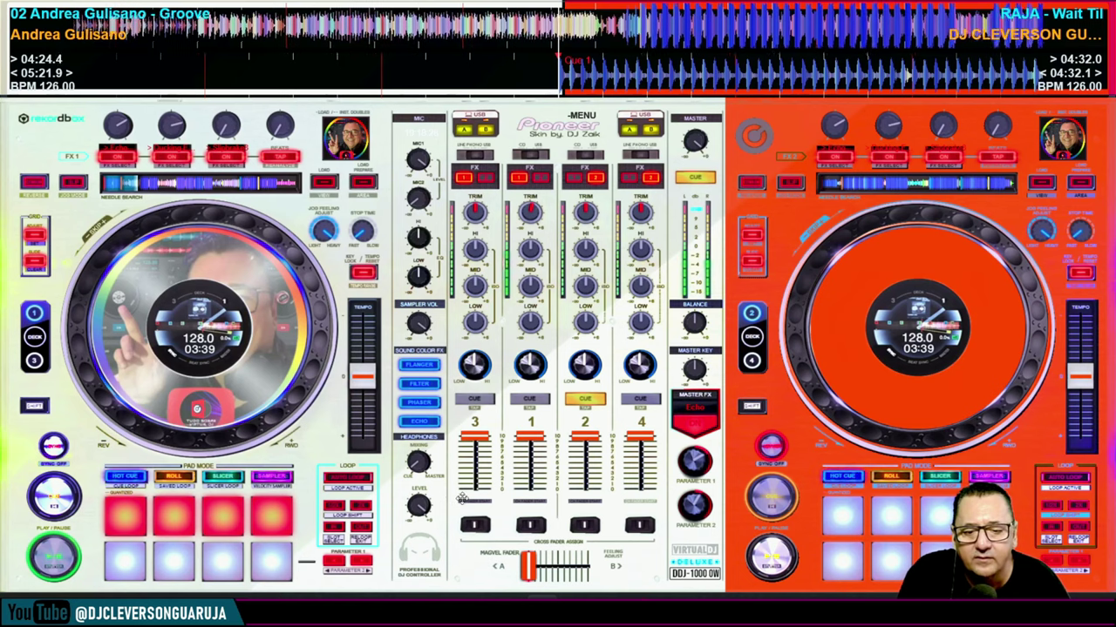
Step: Return deck 1 to its cue point, restart playback, and jump to the hot cue on its third pad
{"action": "left_click", "coordinate": [58, 502]}
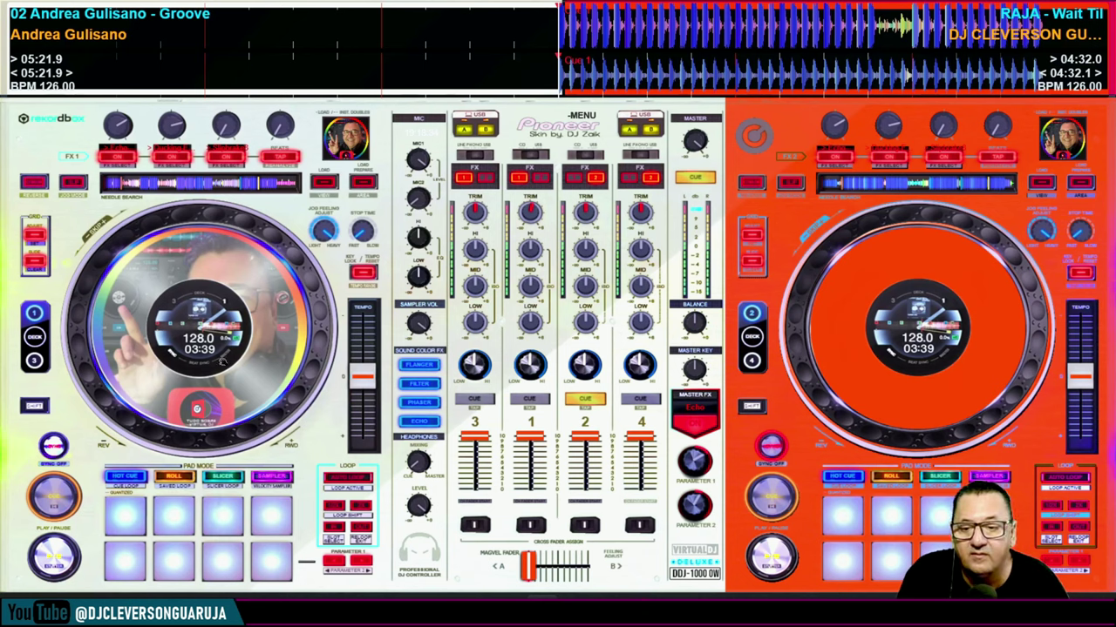
{"action": "left_click", "coordinate": [69, 558]}
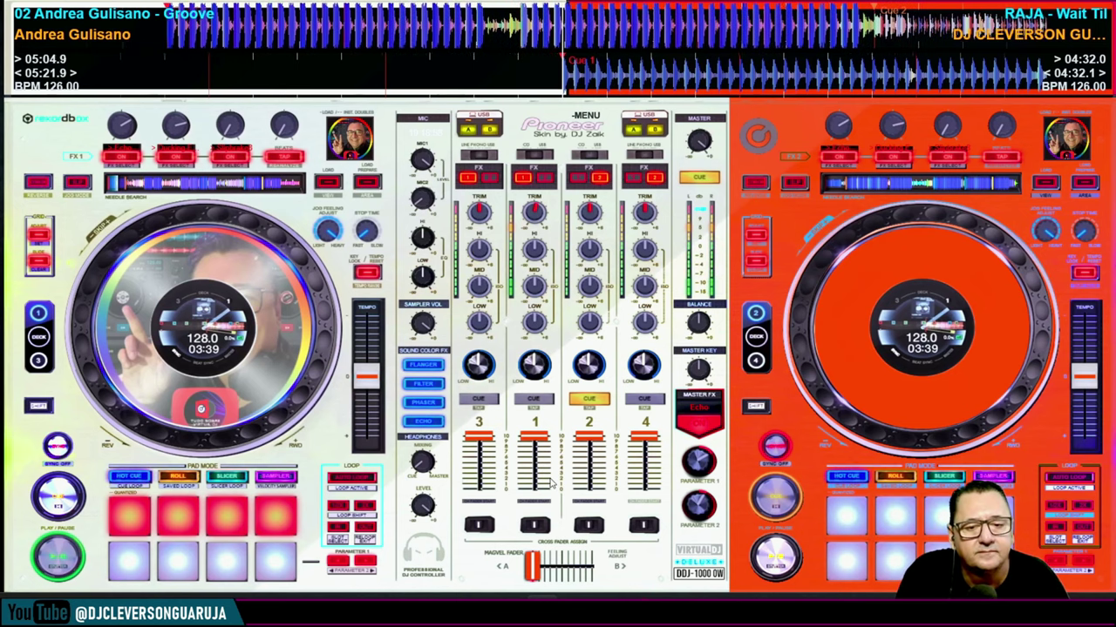
{"action": "left_click", "coordinate": [71, 547]}
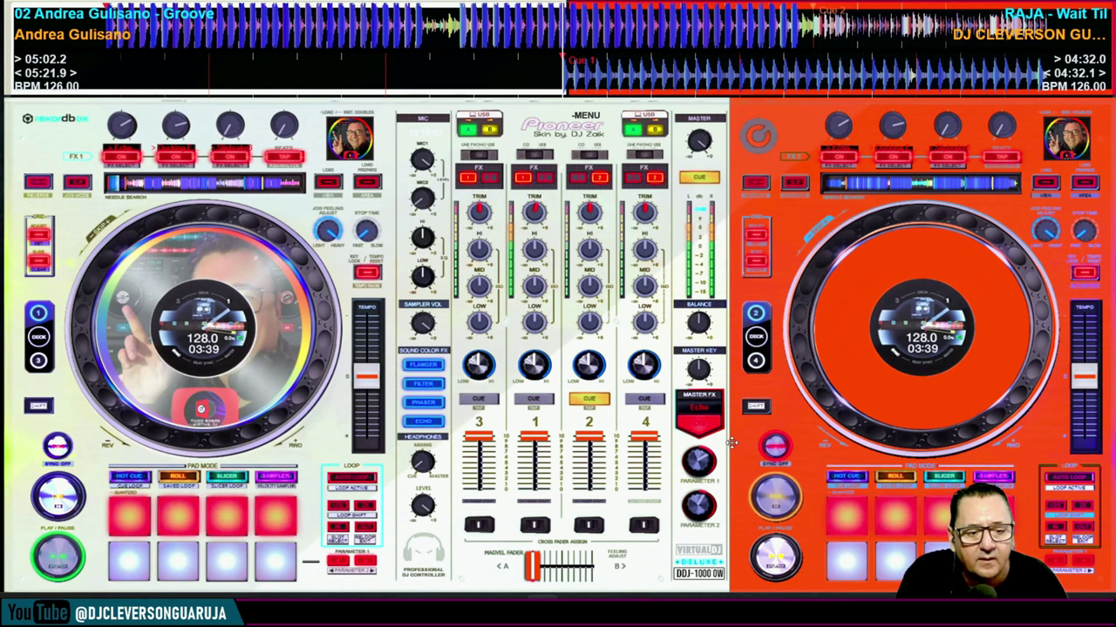
{"action": "left_click", "coordinate": [231, 507]}
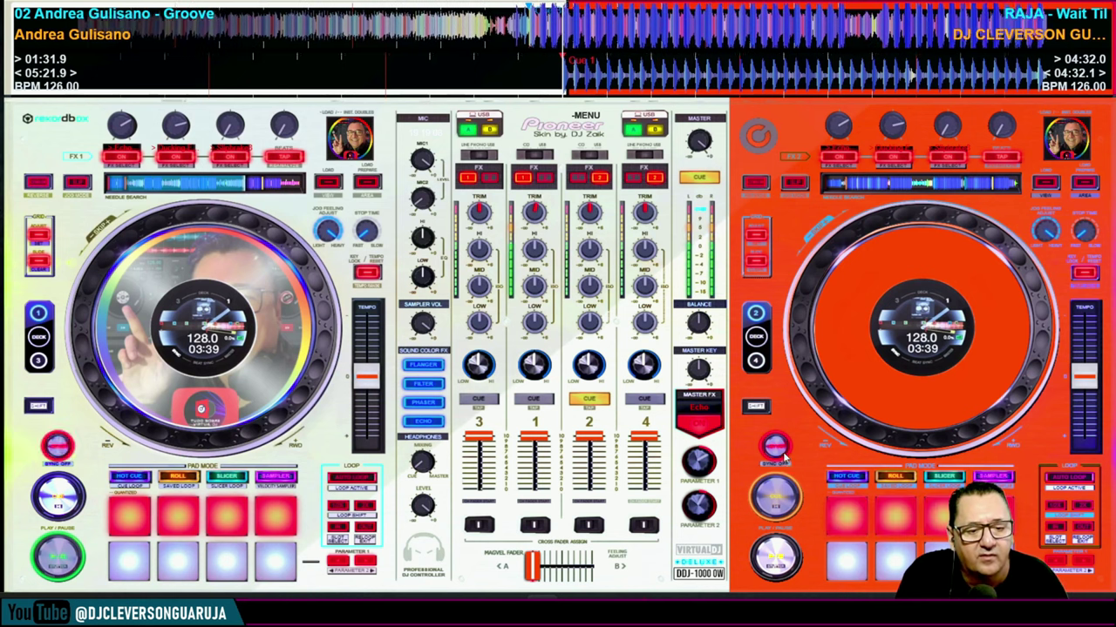